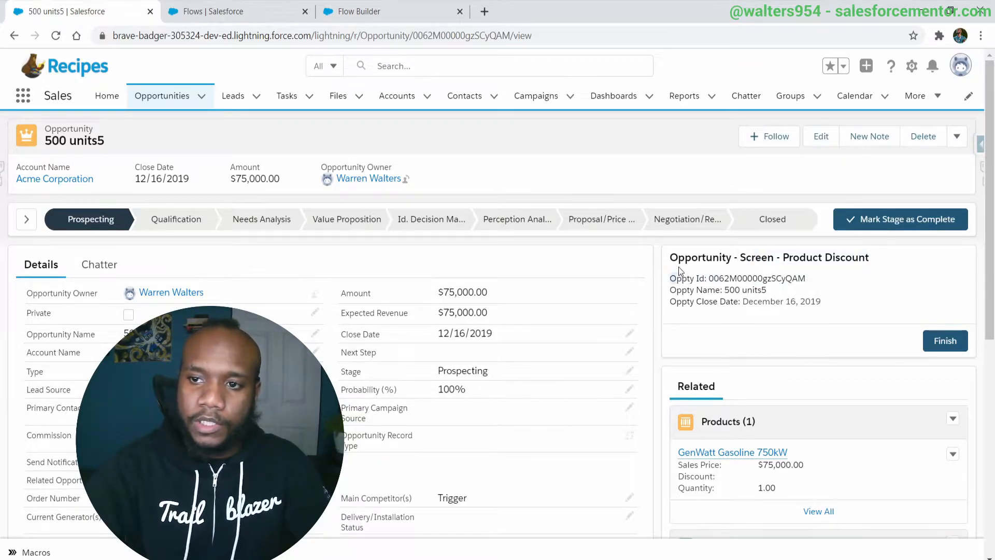
{"action": "double_click", "coordinate": [724, 279]}
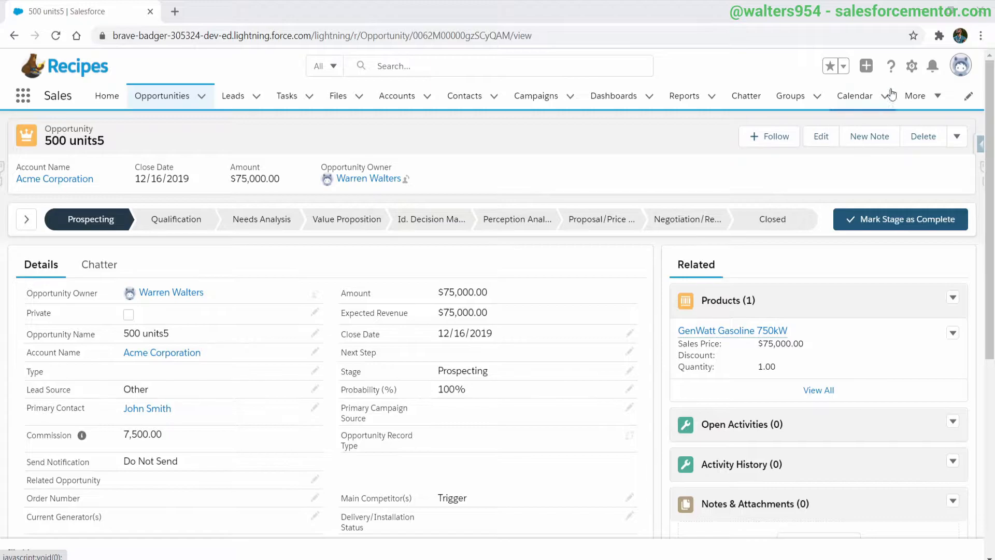
- Open the list of all flows in the org's Setup
{"action": "left_click", "coordinate": [912, 66]}
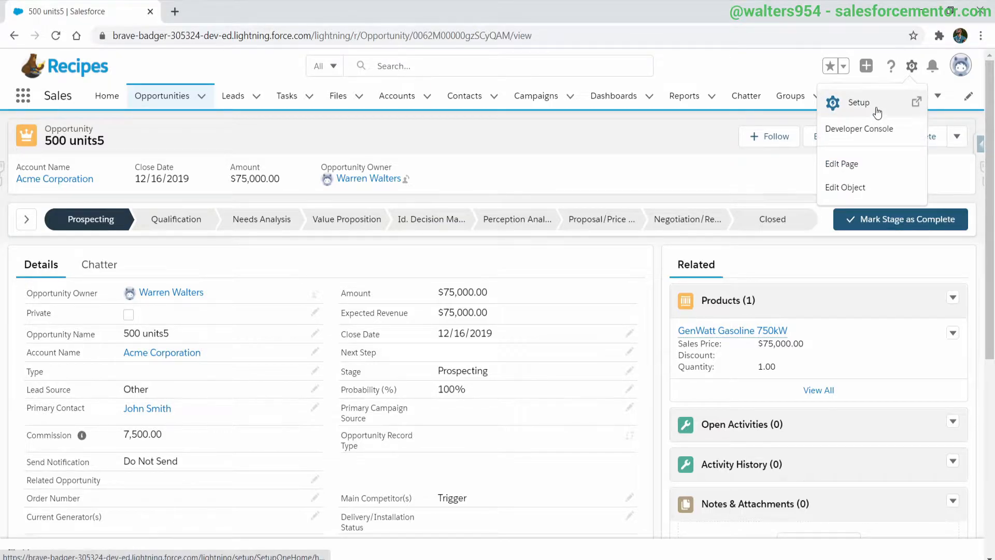
{"action": "left_click", "coordinate": [878, 109]}
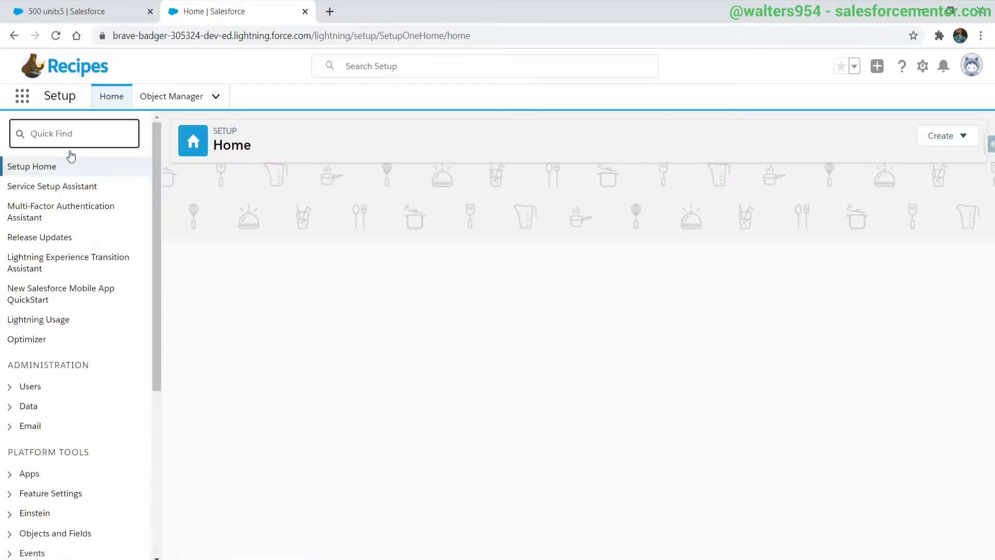
{"action": "type", "text": "flow"}
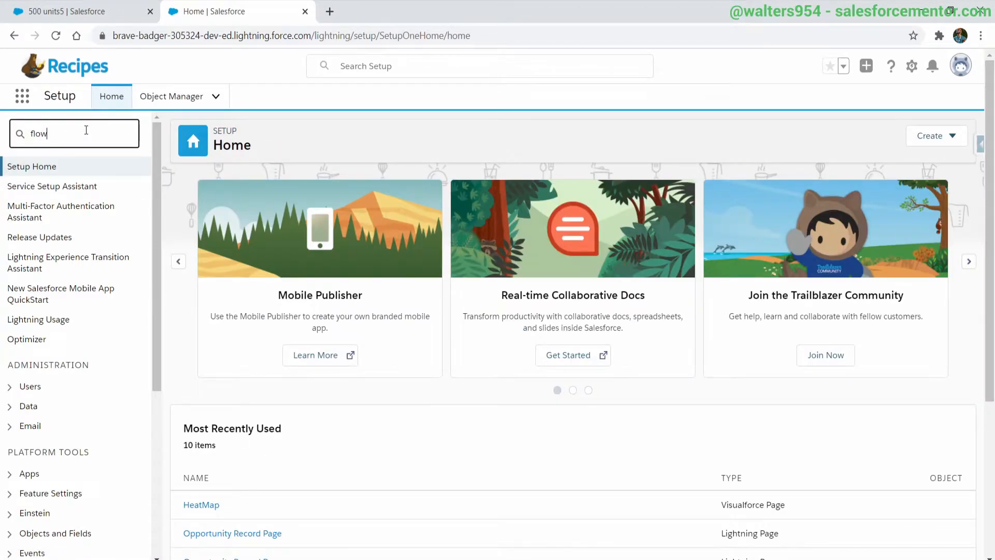
{"action": "left_click", "coordinate": [46, 266]}
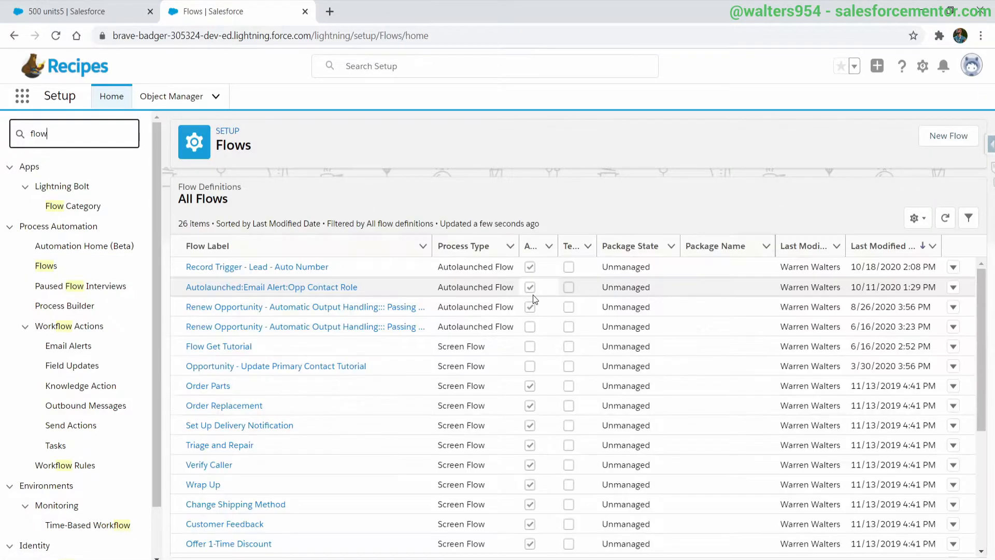
- Start a new Screen Flow built with Auto-Layout
{"action": "left_click", "coordinate": [959, 137]}
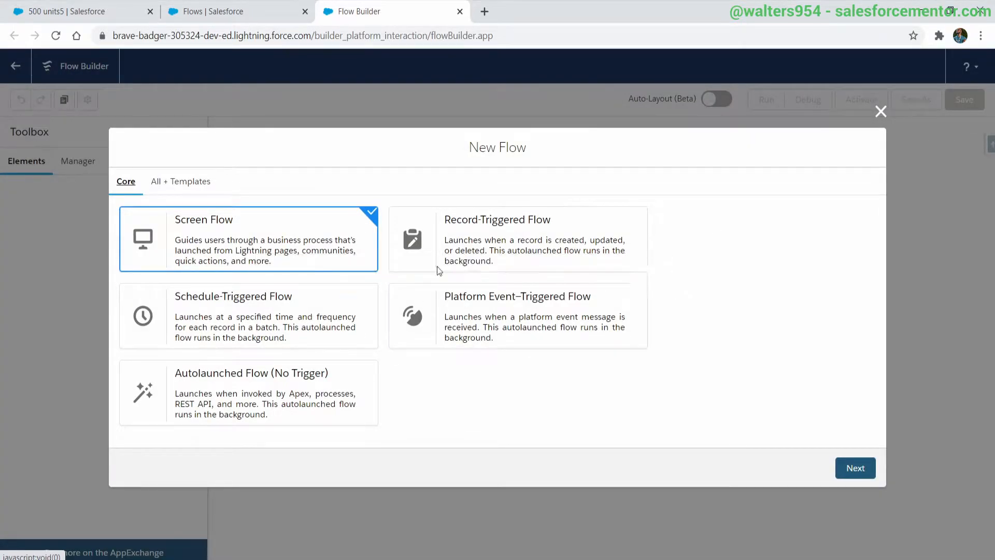
{"action": "left_click", "coordinate": [856, 467]}
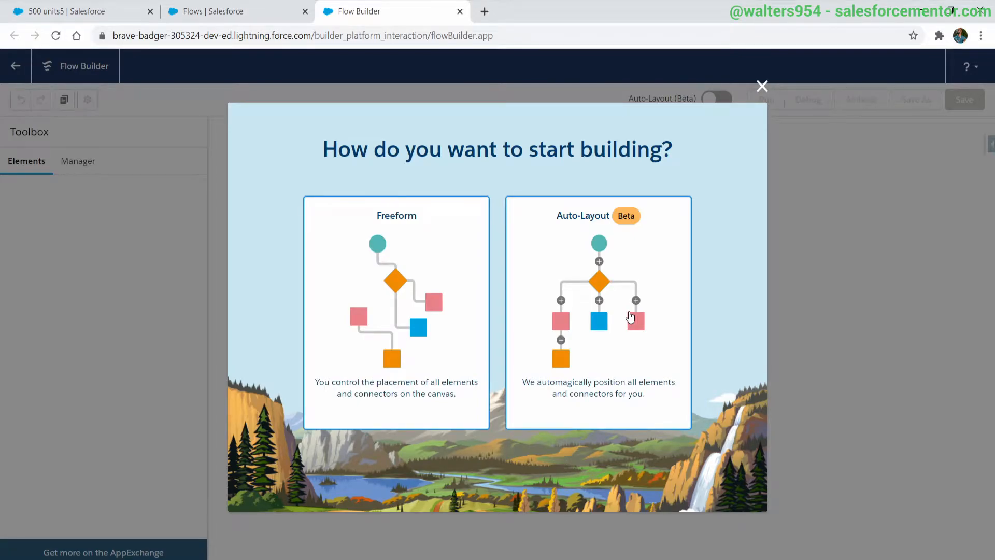
{"action": "left_click", "coordinate": [630, 317]}
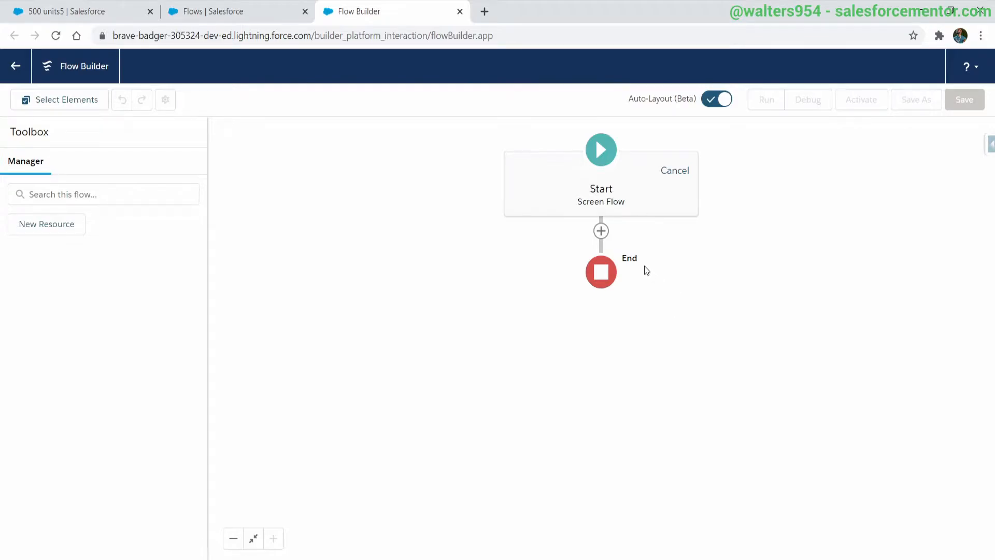
- Add a Screen element between Start and End with the label and API name DisplayOppty
{"action": "left_click", "coordinate": [602, 232]}
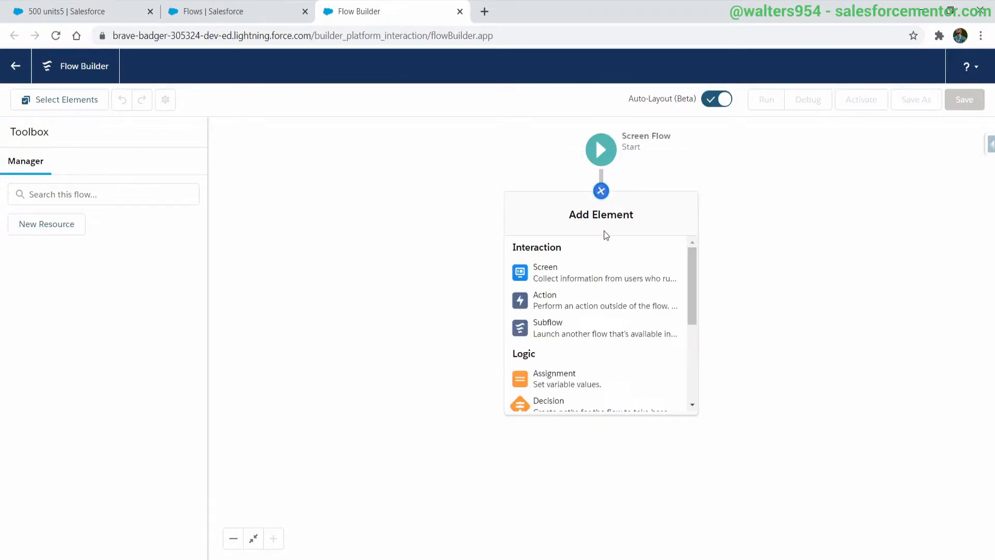
{"action": "left_click", "coordinate": [601, 283]}
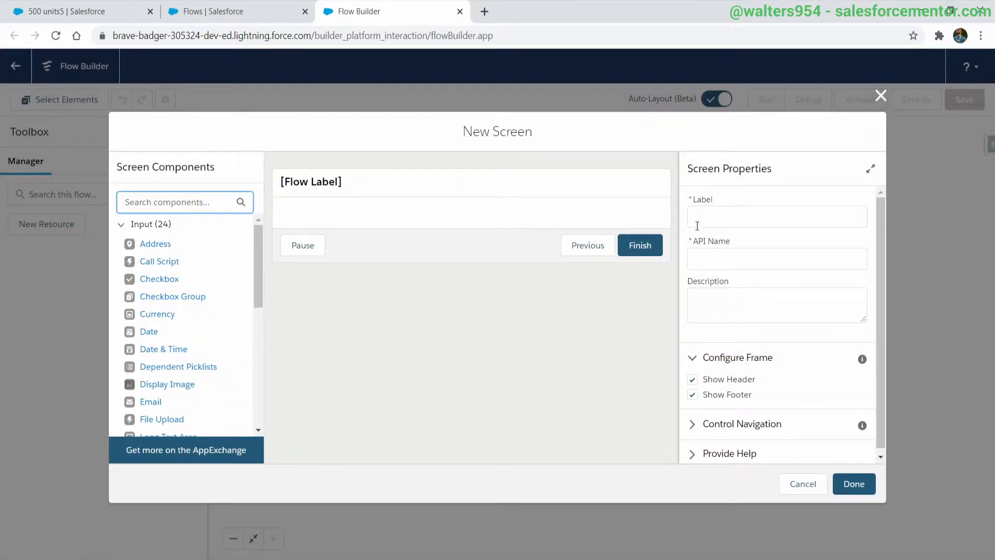
{"action": "left_click", "coordinate": [712, 213]}
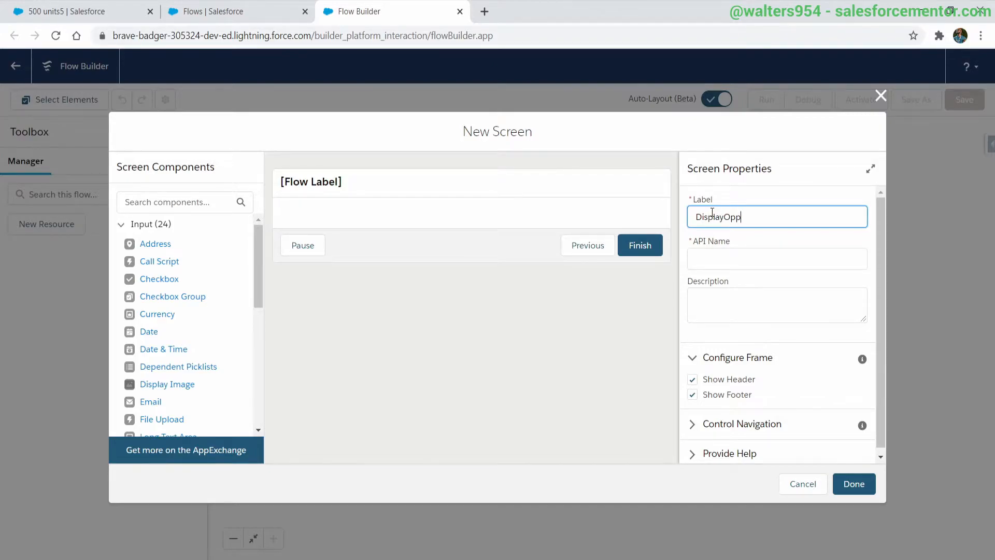
{"action": "left_click", "coordinate": [715, 265]}
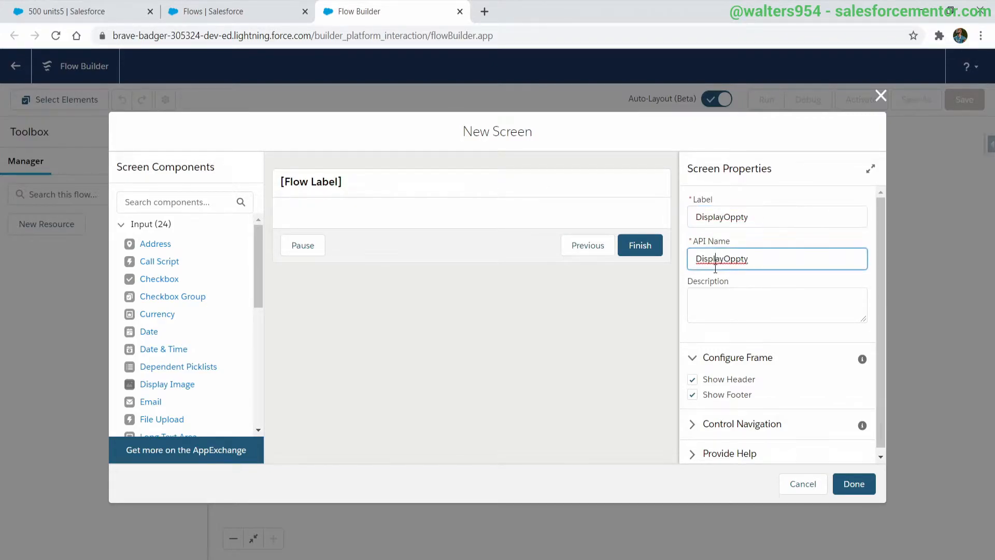
{"action": "left_click", "coordinate": [722, 305]}
- Add a Display Text component to the screen with the API name textOpptyId
{"action": "scroll", "coordinate": [166, 332], "scroll_direction": "down", "scroll_amount": 1}
{"action": "scroll", "coordinate": [151, 311], "scroll_direction": "down", "scroll_amount": 5}
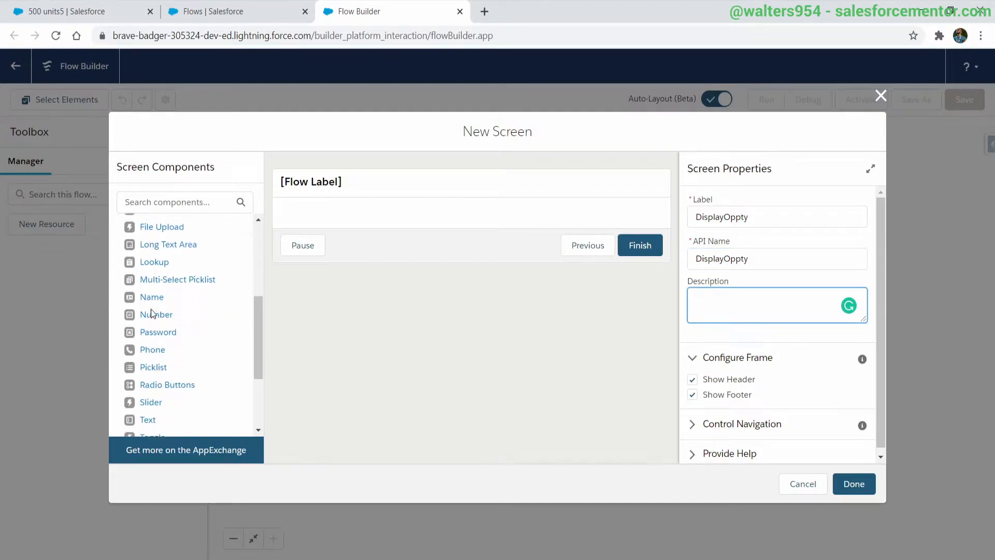
{"action": "left_click_drag", "start_coordinate": [172, 382], "coordinate": [355, 219]}
{"action": "left_click", "coordinate": [721, 215]}
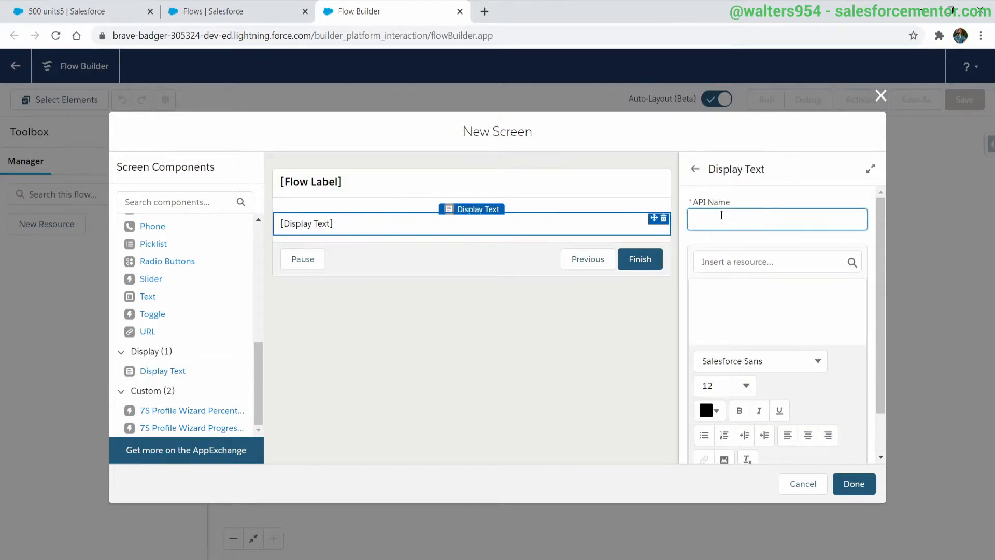
{"action": "type", "text": "textOpptyId"}
{"action": "left_click", "coordinate": [714, 297]}
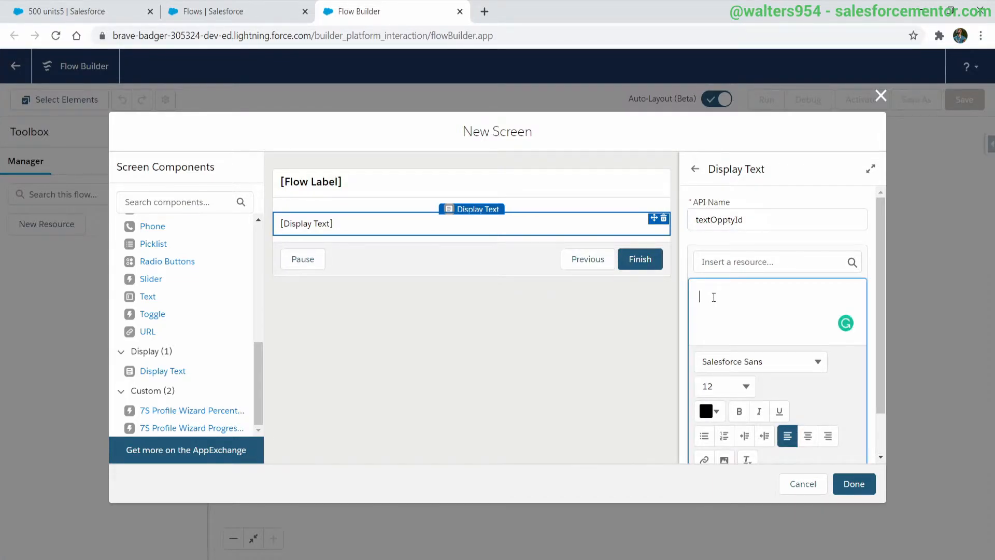
- Define a new variable resource for the display text with the API name recordId and data type Text
{"action": "left_click", "coordinate": [724, 262]}
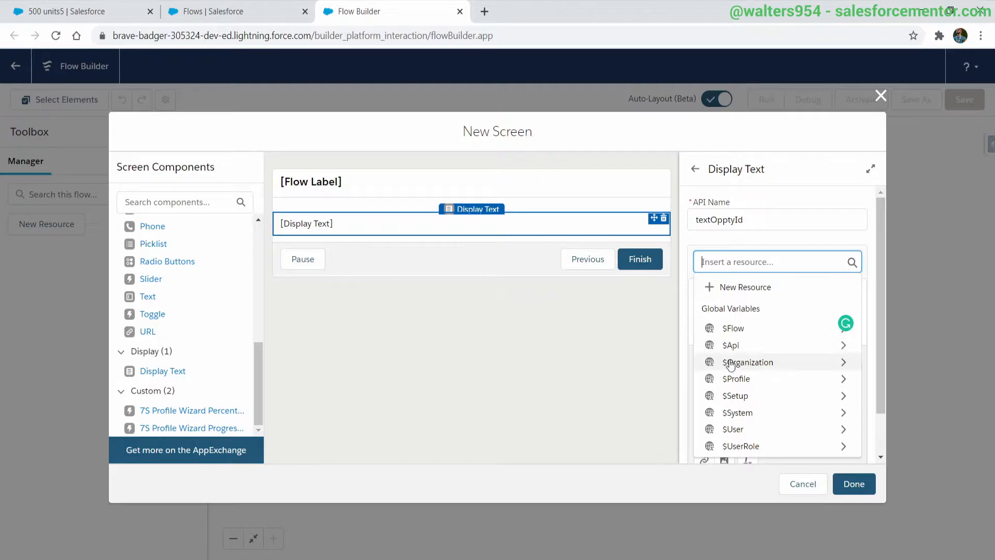
{"action": "left_click", "coordinate": [738, 292]}
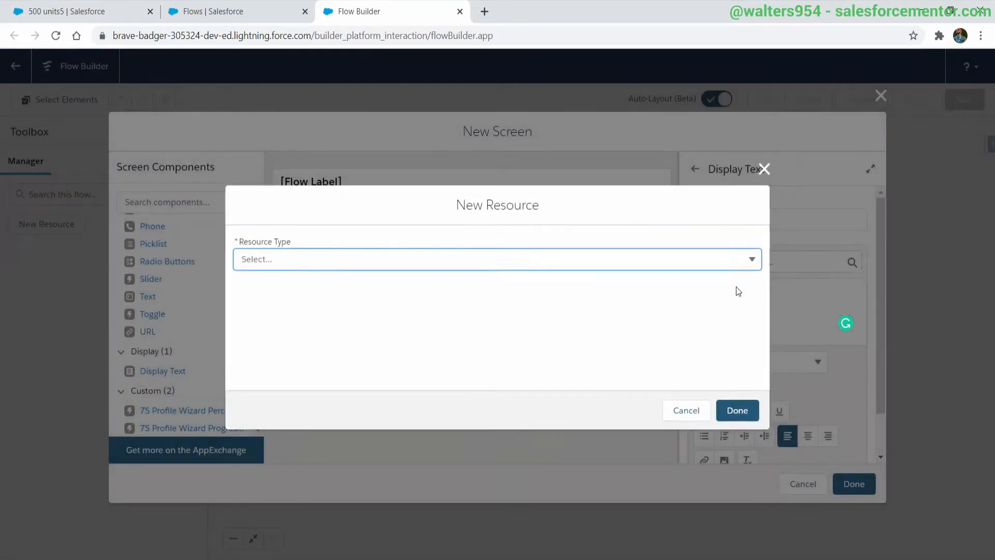
{"action": "left_click", "coordinate": [463, 260]}
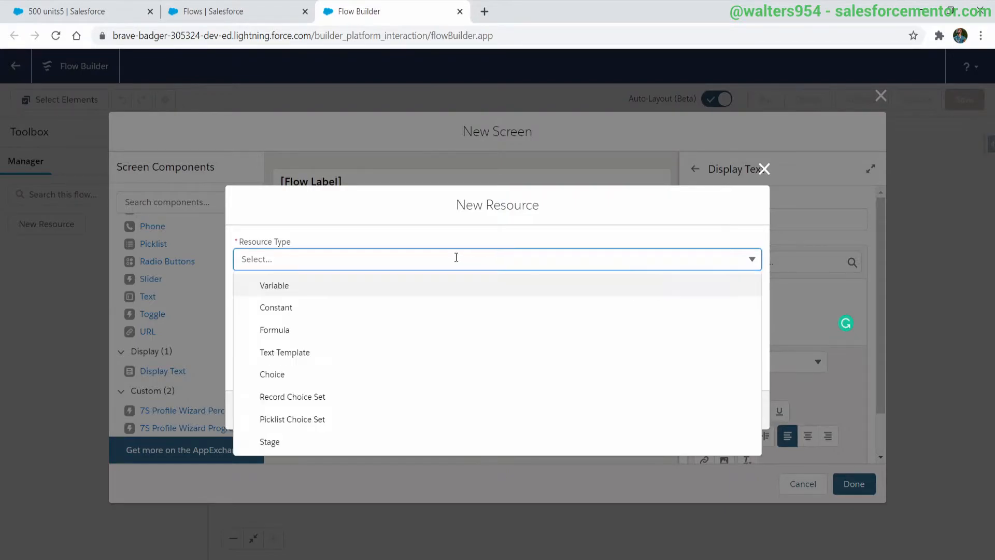
{"action": "left_click", "coordinate": [268, 284]}
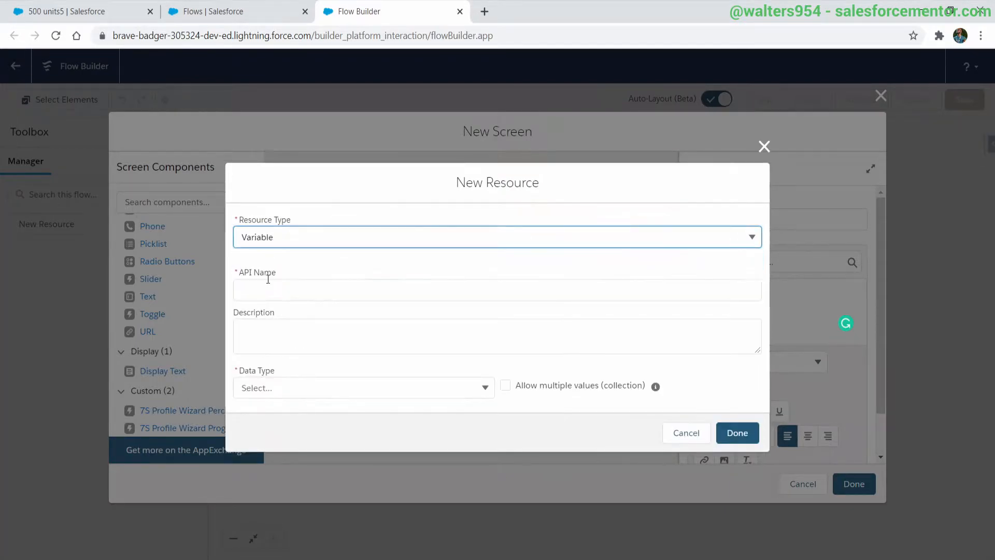
{"action": "left_click", "coordinate": [269, 282]}
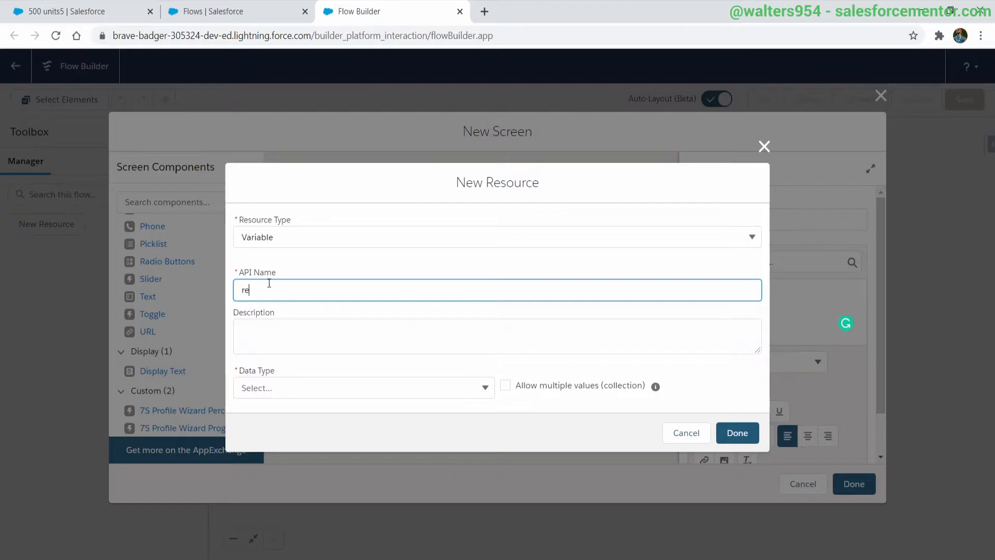
{"action": "type", "text": "recordId"}
{"action": "left_click", "coordinate": [271, 341]}
{"action": "left_click", "coordinate": [265, 388]}
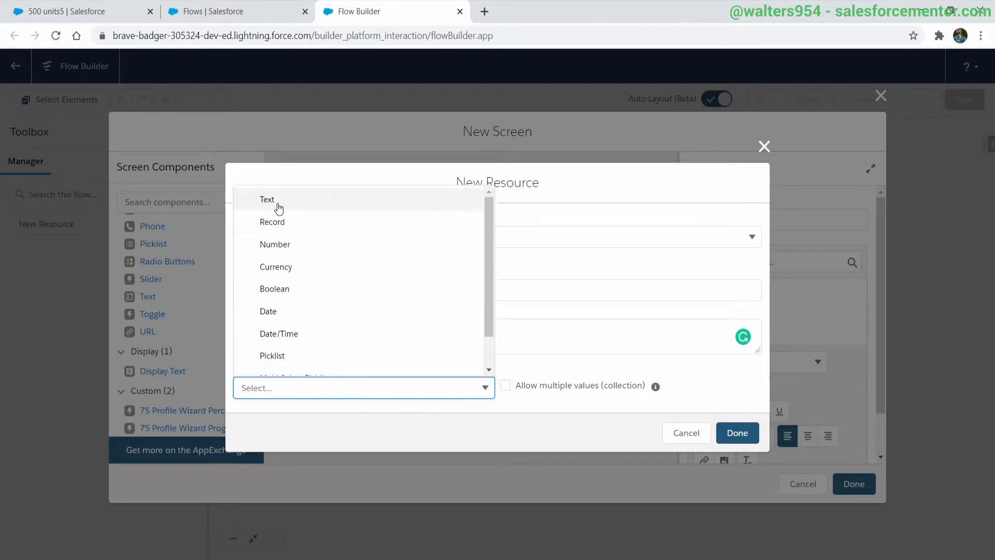
{"action": "left_click", "coordinate": [278, 208]}
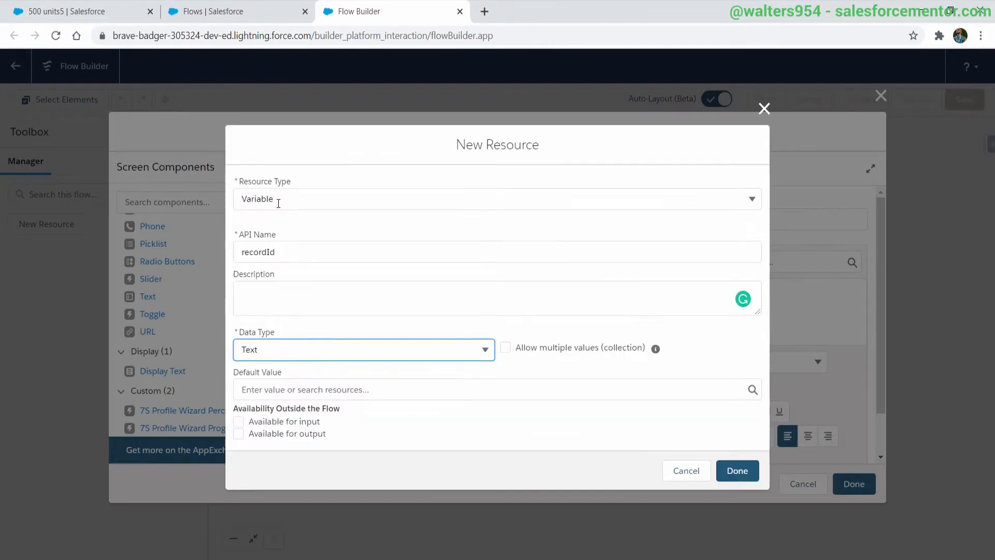
- Make the recordId variable available for input, insert it into the display text and finish the screen
{"action": "left_click_drag", "start_coordinate": [249, 423], "coordinate": [344, 424]}
{"action": "left_click", "coordinate": [238, 422]}
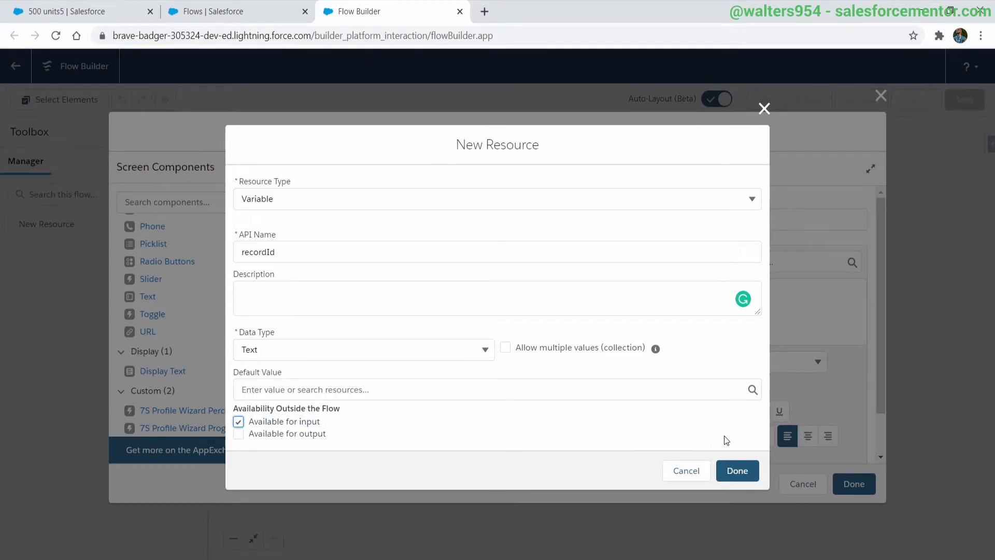
{"action": "left_click", "coordinate": [737, 471]}
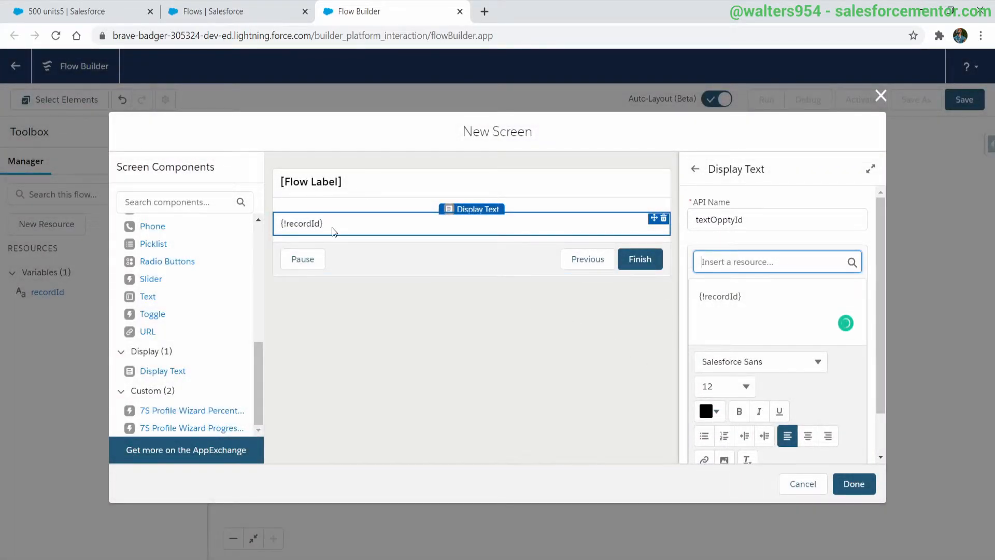
{"action": "left_click", "coordinate": [847, 481]}
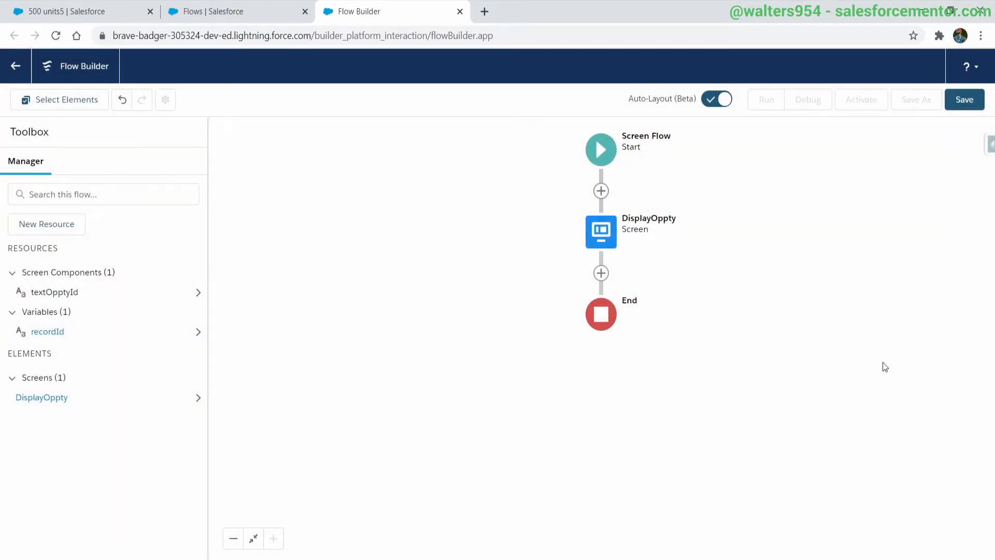
- Save the flow with the label "Opportunity - Screen - Product Discount" and activate it
{"action": "left_click", "coordinate": [965, 101]}
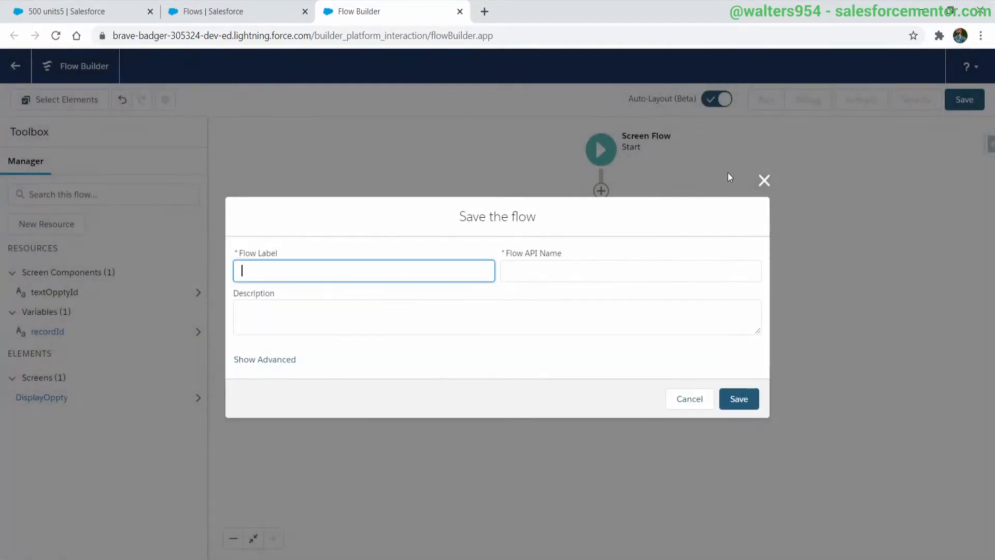
{"action": "type", "text": "Opportunity - Screen - "}
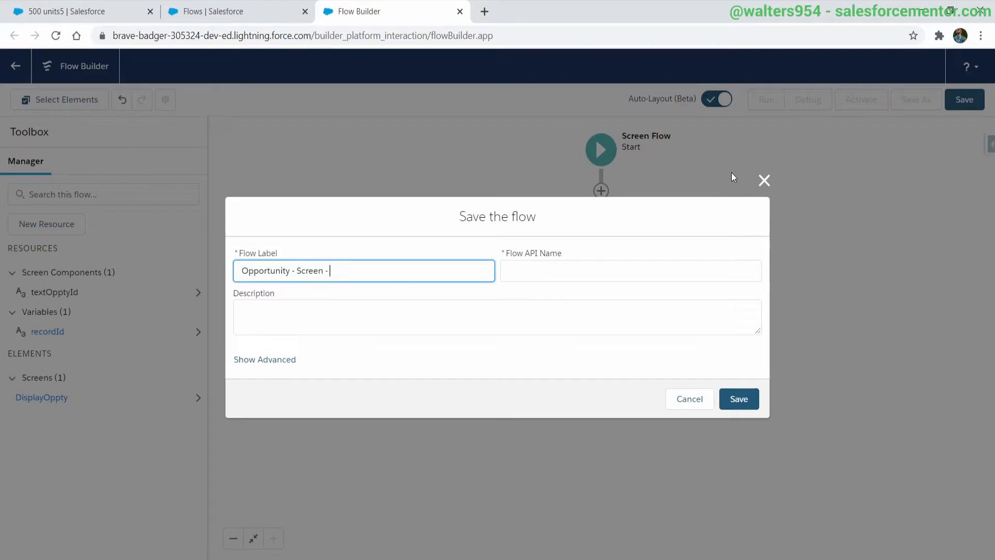
{"action": "type", "text": "Product Discount"}
{"action": "left_click", "coordinate": [702, 325]}
{"action": "left_click", "coordinate": [739, 398]}
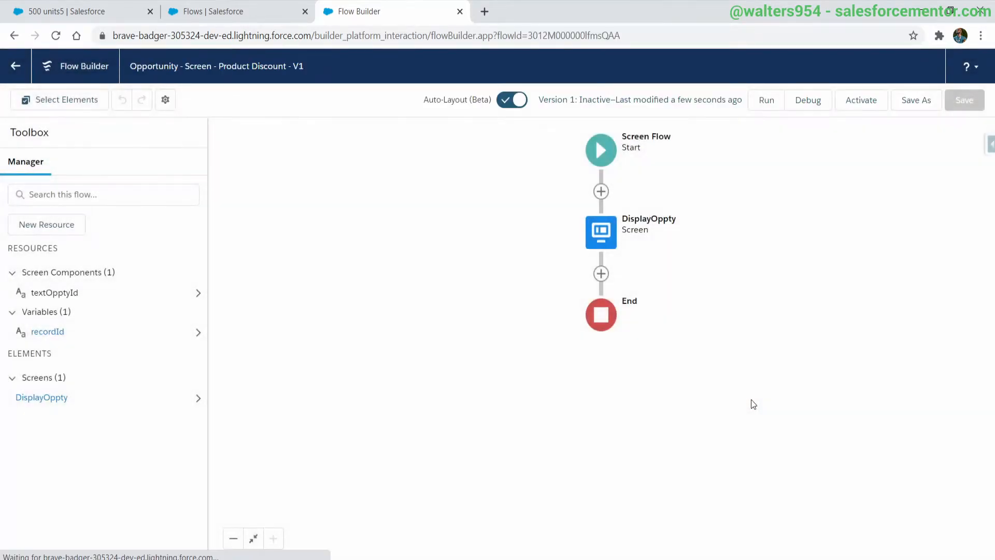
{"action": "left_click", "coordinate": [845, 99]}
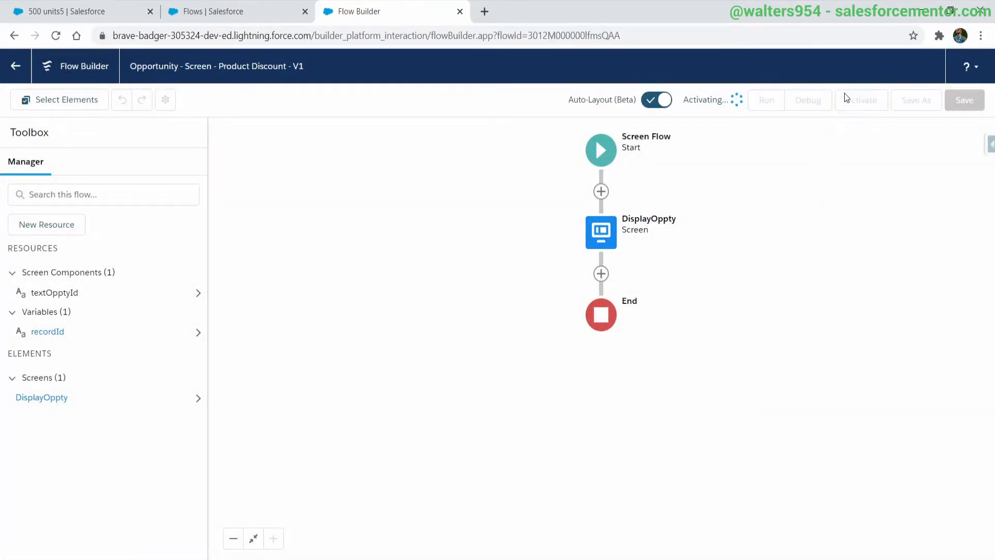
- Open the record page of the 500 units5 opportunity for editing in Lightning App Builder
{"action": "left_click", "coordinate": [85, 17]}
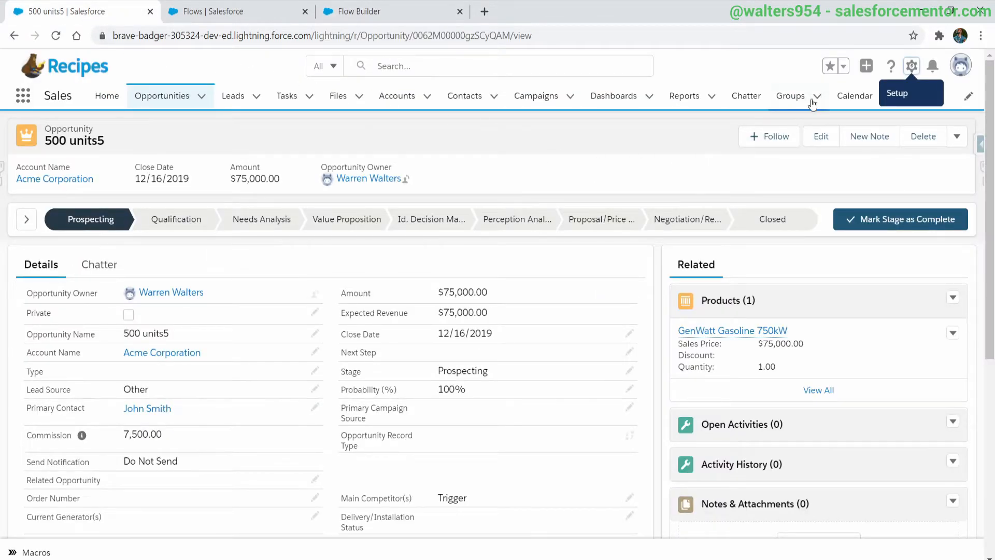
{"action": "left_click", "coordinate": [910, 71]}
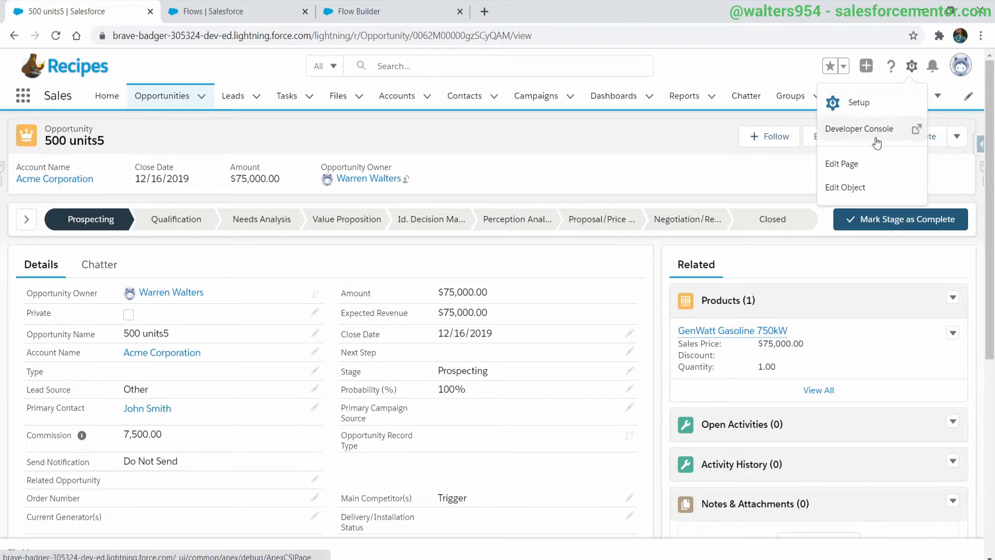
{"action": "left_click", "coordinate": [860, 162]}
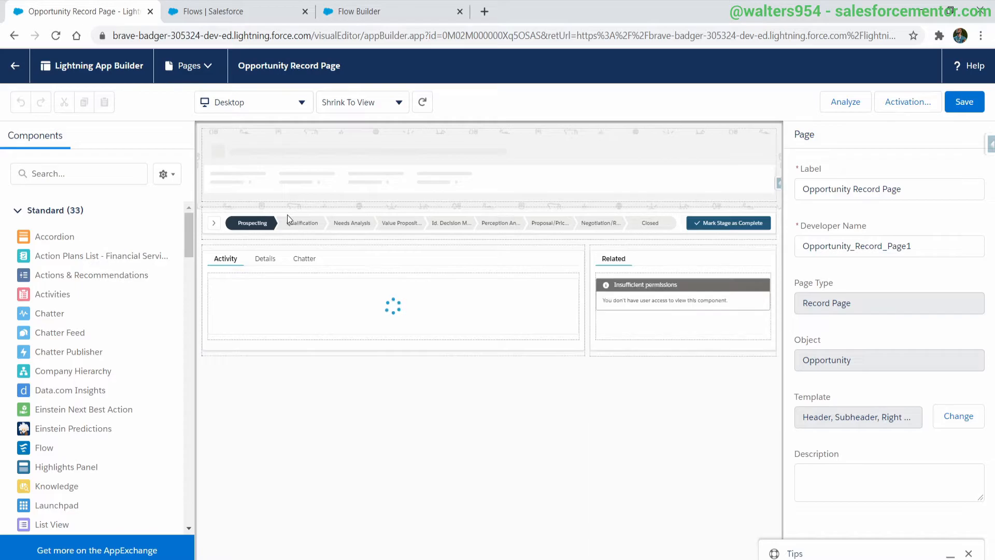
- Add a Flow component above the Related section and set its flow to "Opportunity - Screen - Product Discount"
{"action": "left_click_drag", "start_coordinate": [38, 448], "coordinate": [642, 240]}
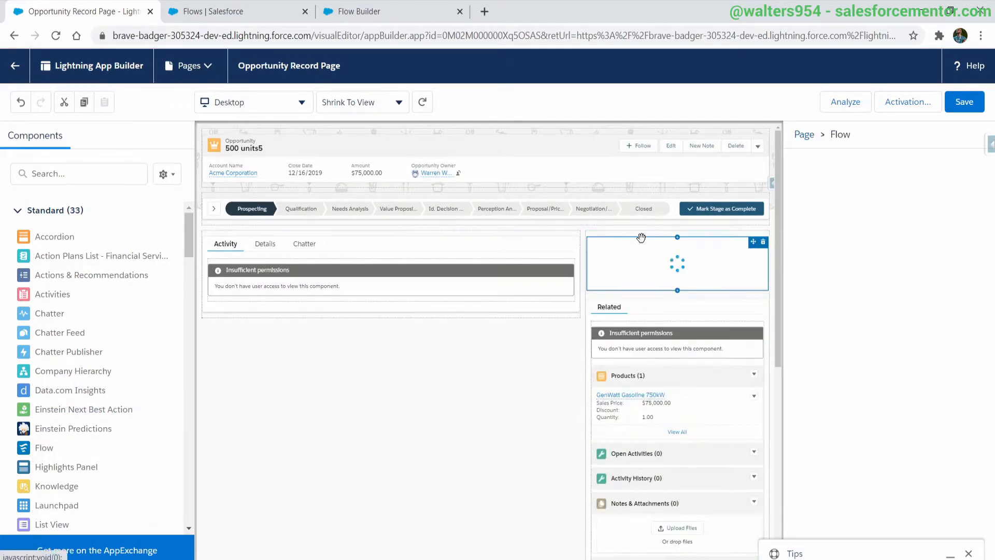
{"action": "left_click", "coordinate": [873, 250]}
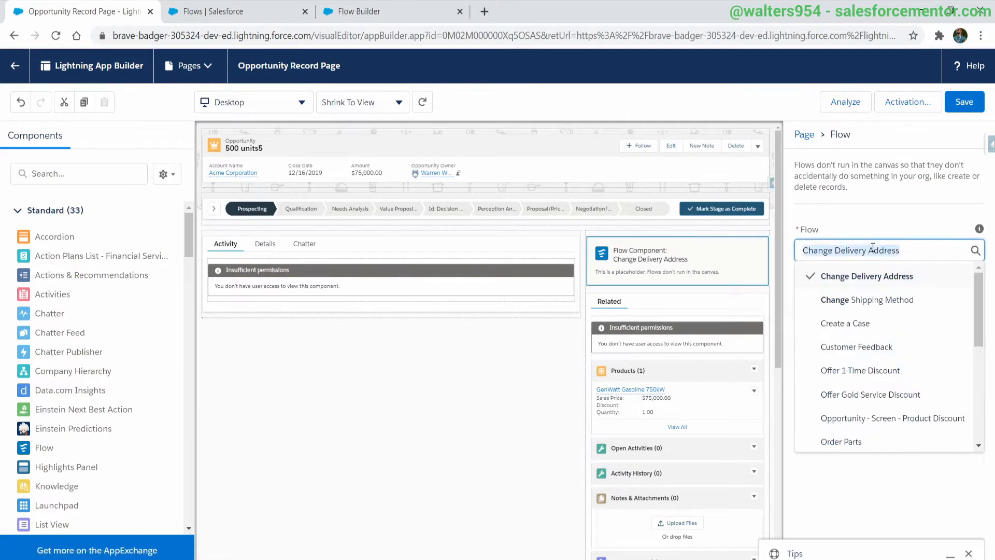
{"action": "scroll", "coordinate": [904, 345], "scroll_direction": "down", "scroll_amount": 5}
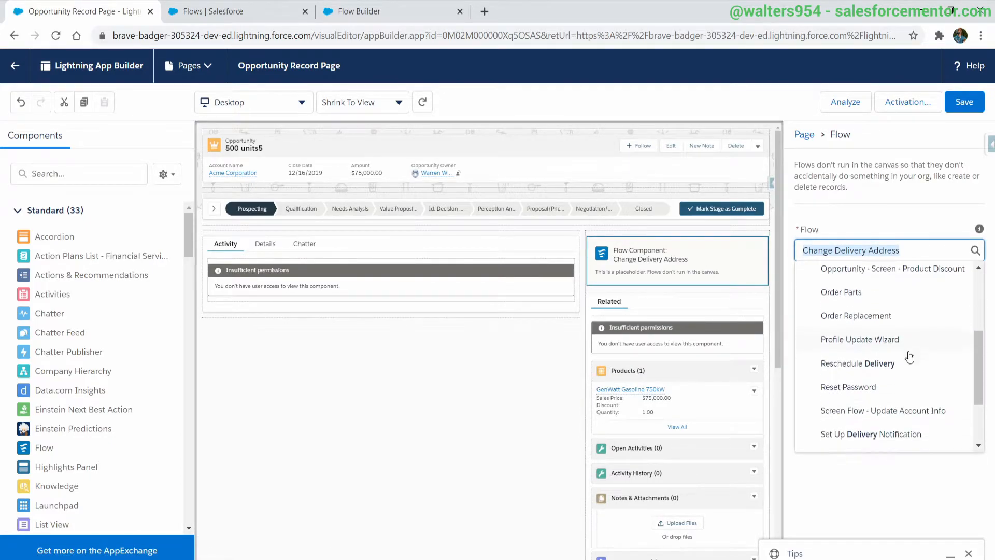
{"action": "scroll", "coordinate": [911, 357], "scroll_direction": "up", "scroll_amount": 4}
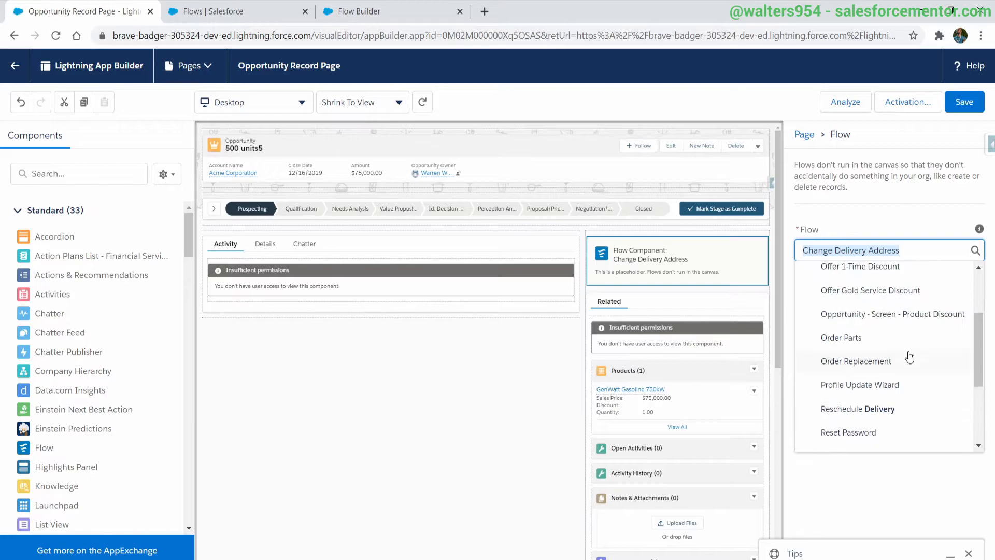
{"action": "left_click", "coordinate": [887, 382]}
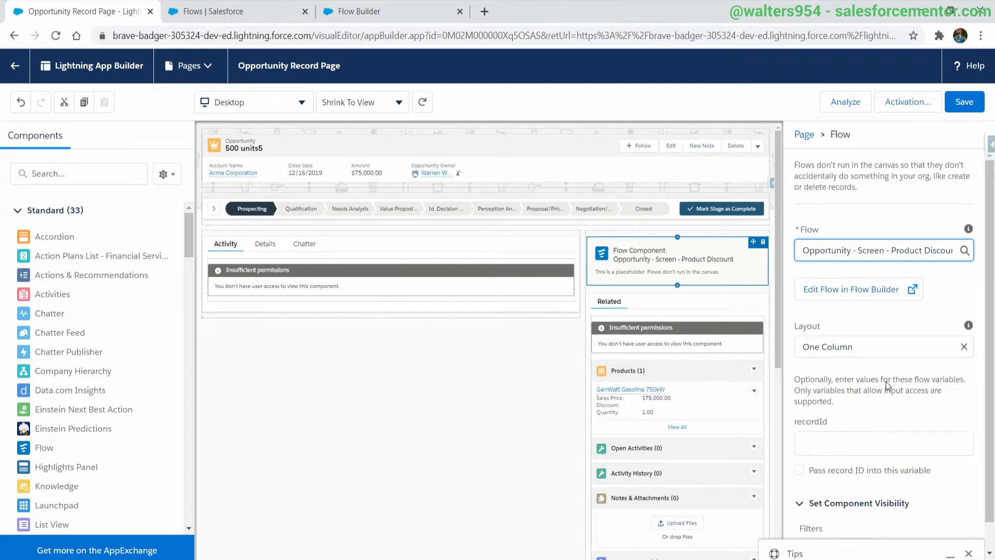
- Set the Flow component to pass the record ID into its recordId variable
{"action": "scroll", "coordinate": [888, 386], "scroll_direction": "down", "scroll_amount": 1}
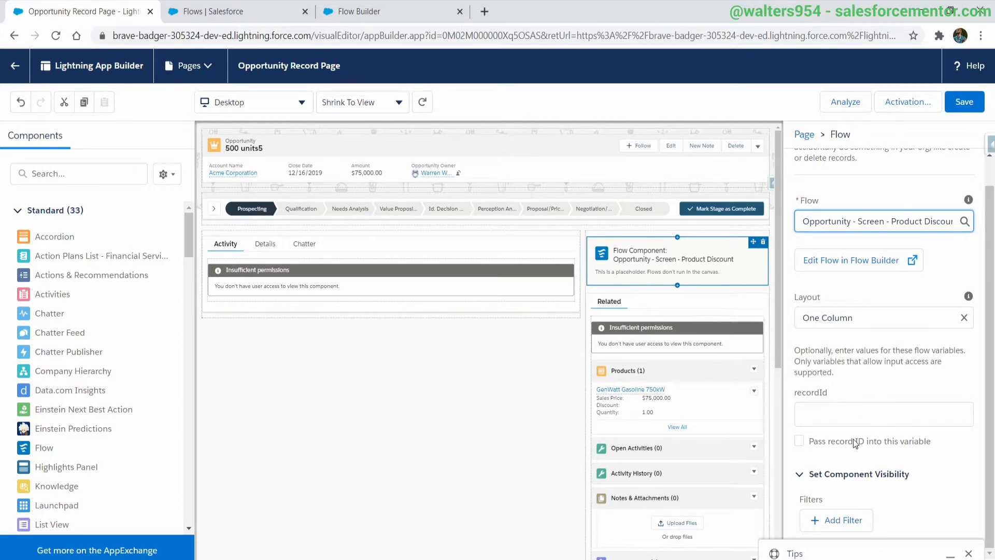
{"action": "left_click", "coordinate": [864, 414]}
{"action": "type", "text": "asdasda"}
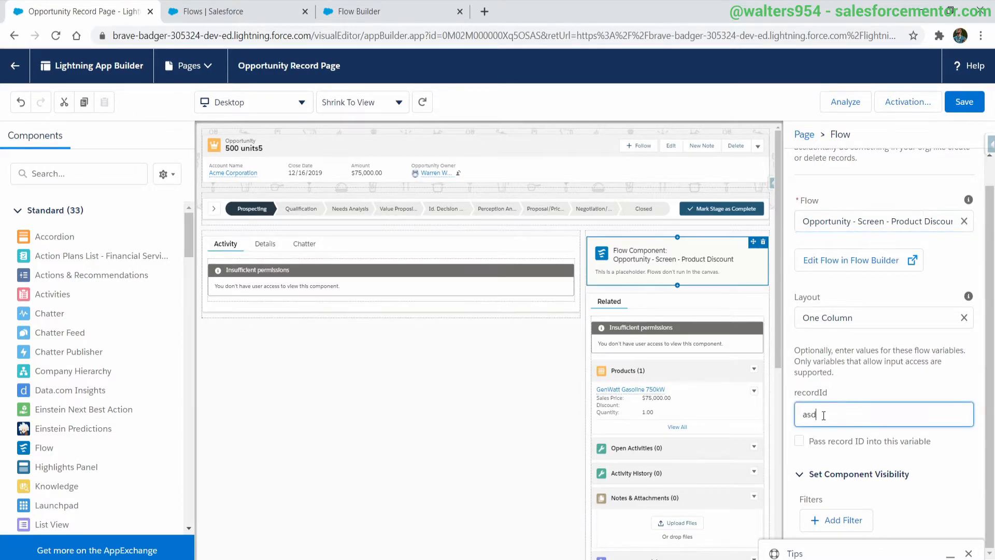
{"action": "double_click", "coordinate": [850, 421]}
{"action": "left_click", "coordinate": [822, 442]}
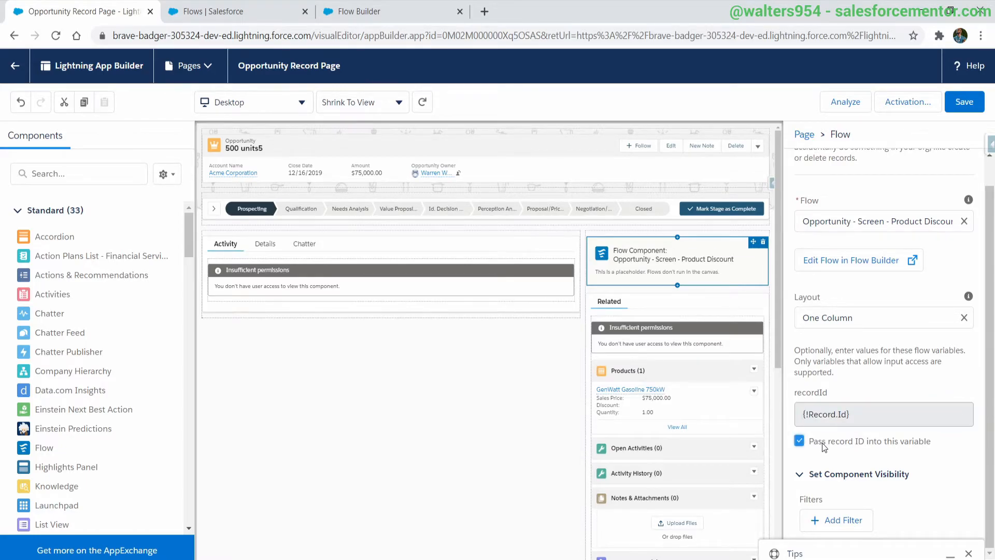
- Add a component visibility filter to the flow requiring the record field Has Line Item to equal True
{"action": "left_click", "coordinate": [824, 521]}
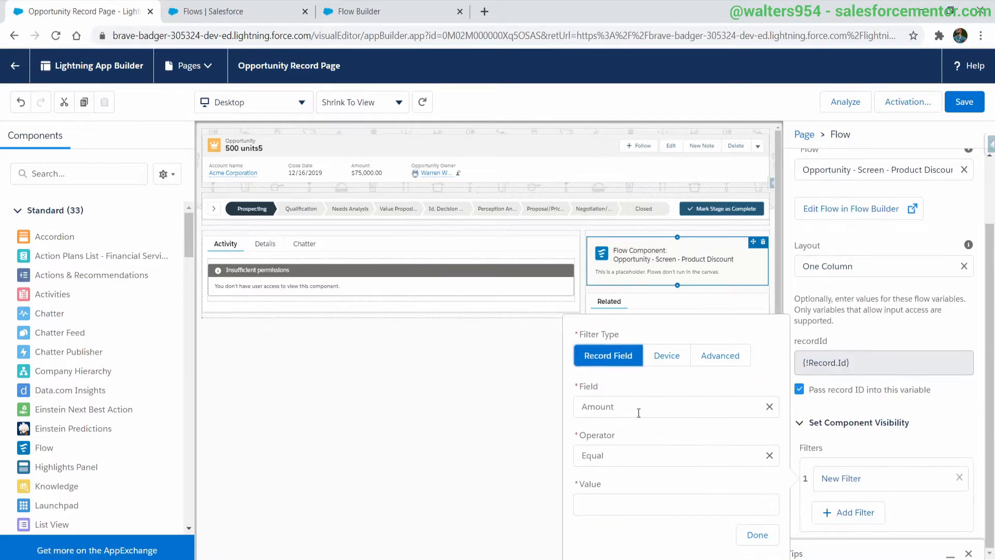
{"action": "left_click", "coordinate": [634, 406]}
{"action": "scroll", "coordinate": [634, 344], "scroll_direction": "down", "scroll_amount": 6}
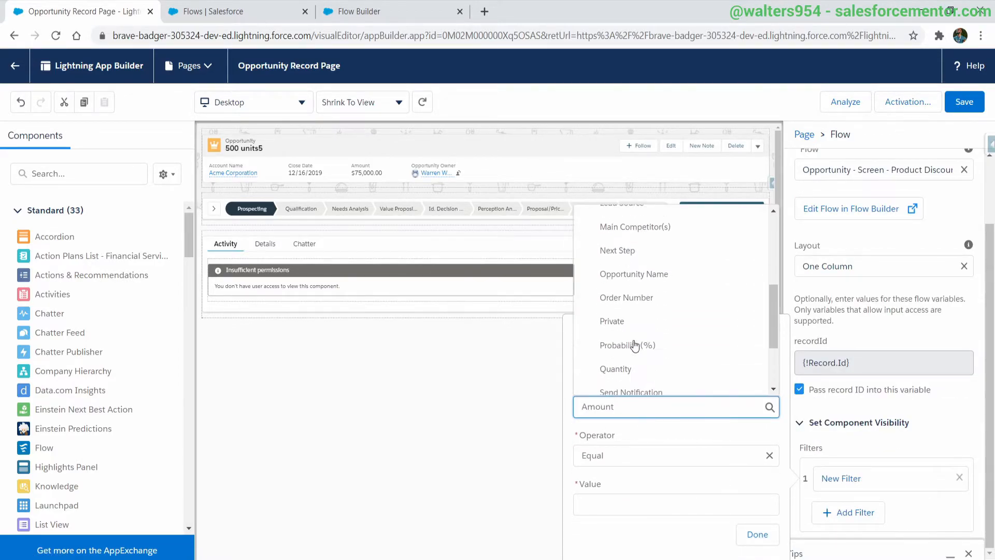
{"action": "scroll", "coordinate": [635, 345], "scroll_direction": "up", "scroll_amount": 6}
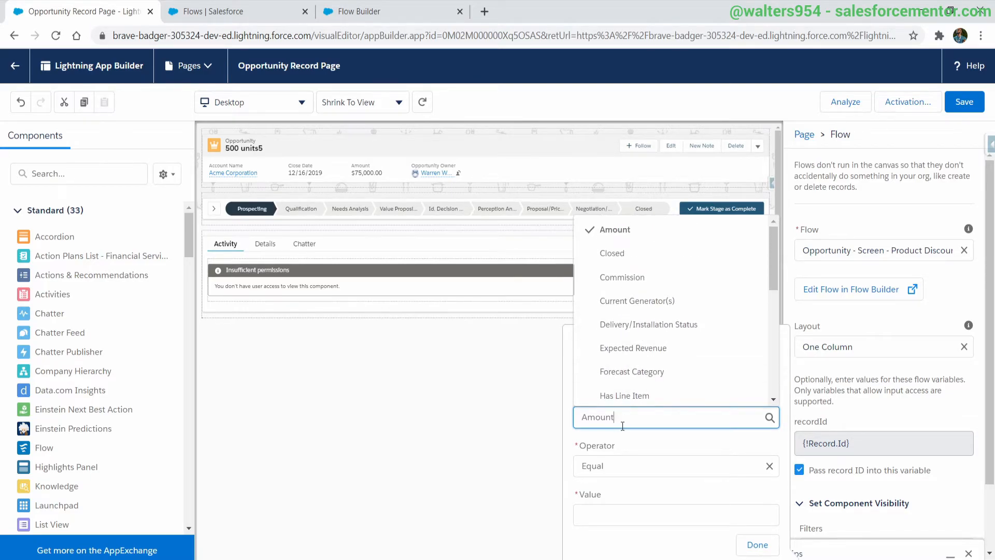
{"action": "left_click", "coordinate": [630, 395]}
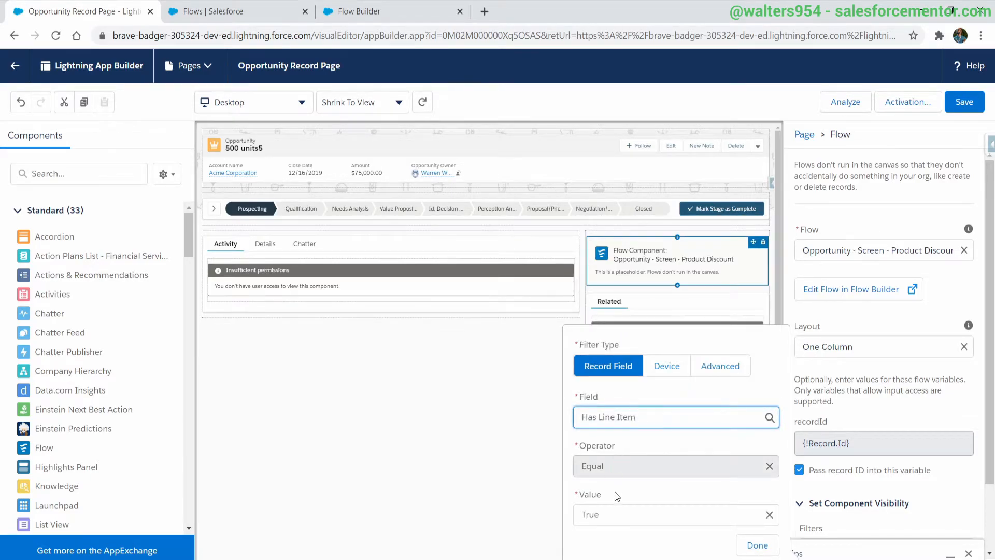
{"action": "left_click", "coordinate": [757, 545]}
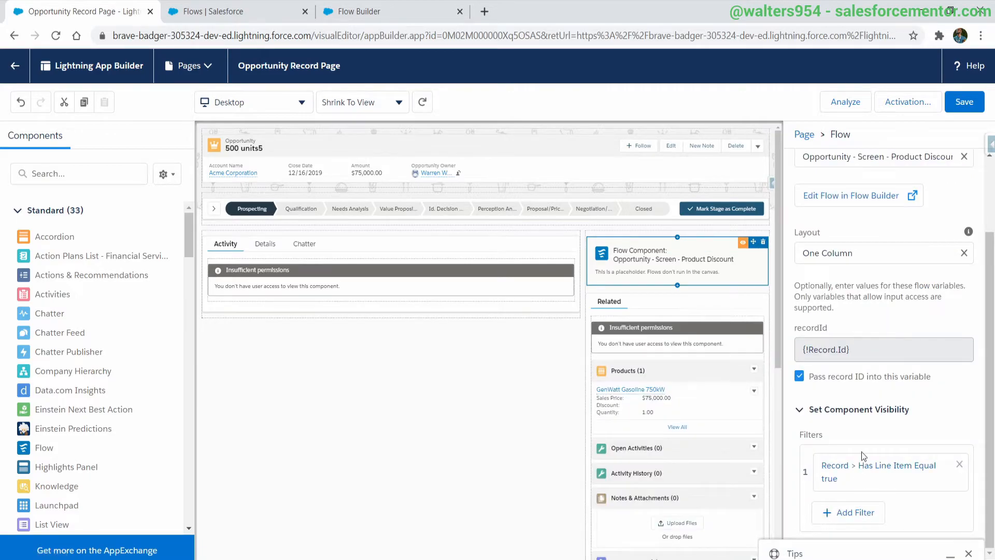
- Save the Opportunity Record Page and check its activation assignments
{"action": "left_click", "coordinate": [959, 106]}
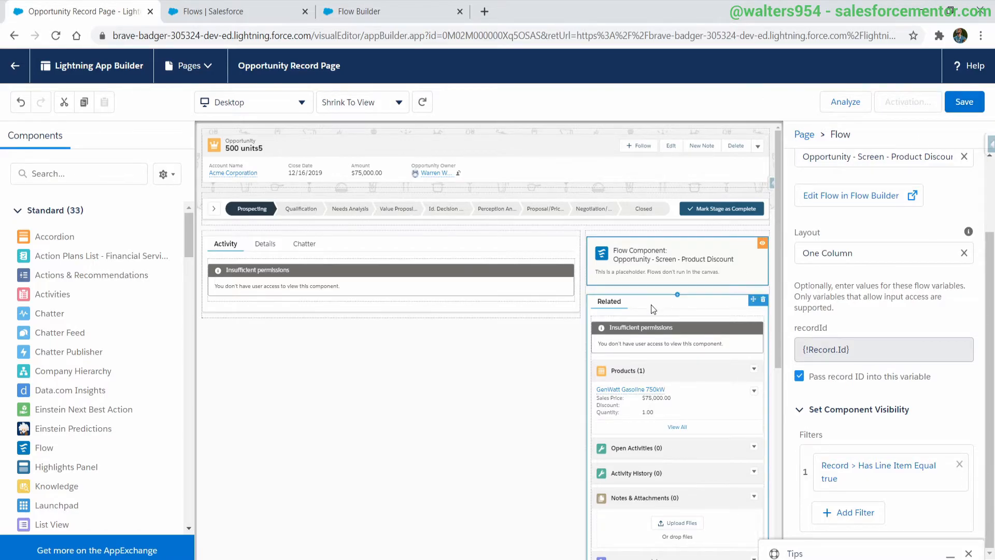
{"action": "left_click", "coordinate": [904, 101]}
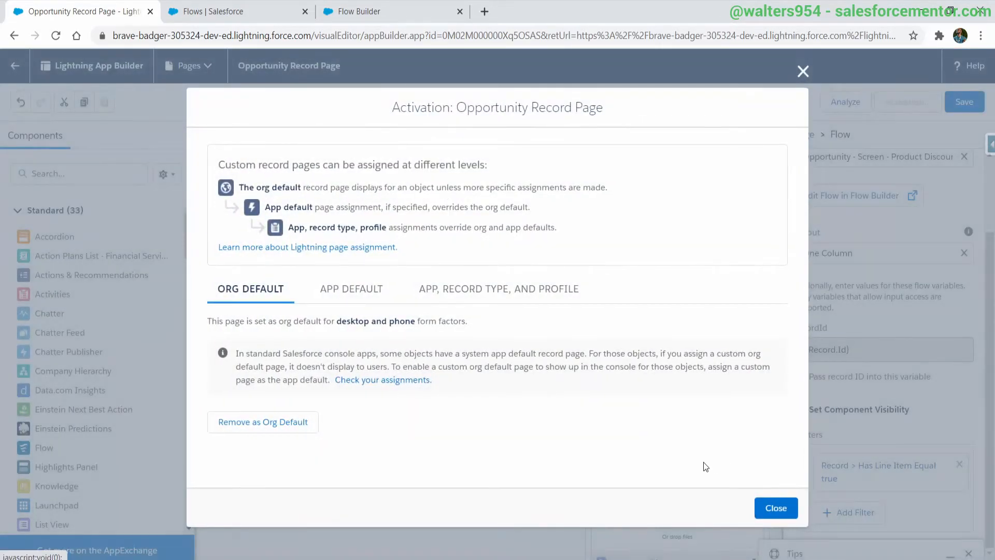
{"action": "left_click", "coordinate": [785, 511]}
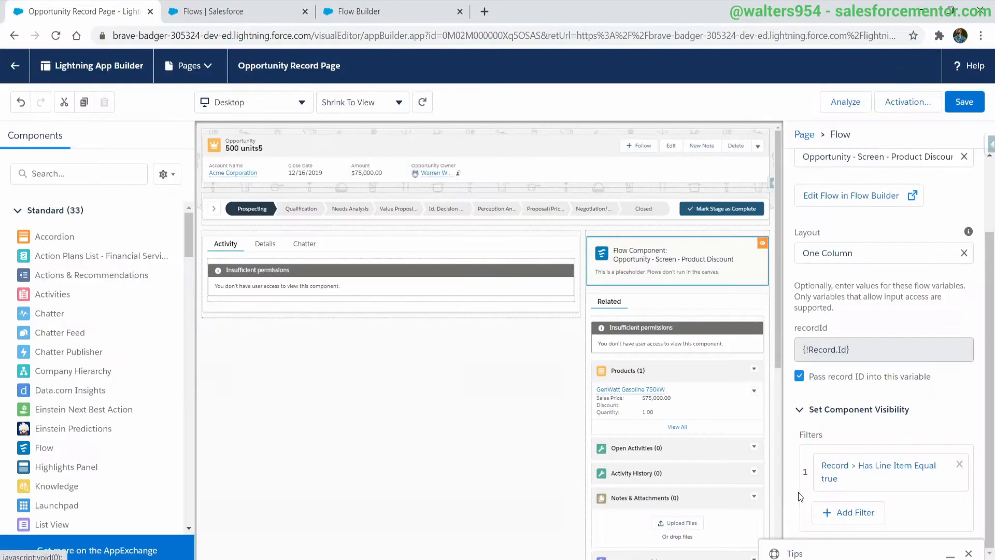
- Return to the 500 units5 opportunity record and check the record ID displayed by the embedded flow
{"action": "left_click", "coordinate": [9, 61]}
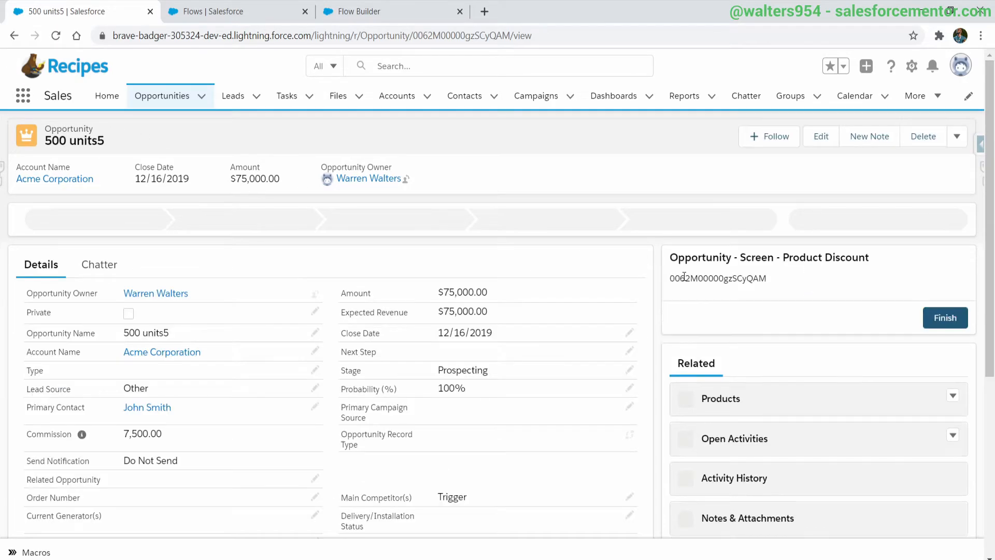
{"action": "double_click", "coordinate": [682, 283]}
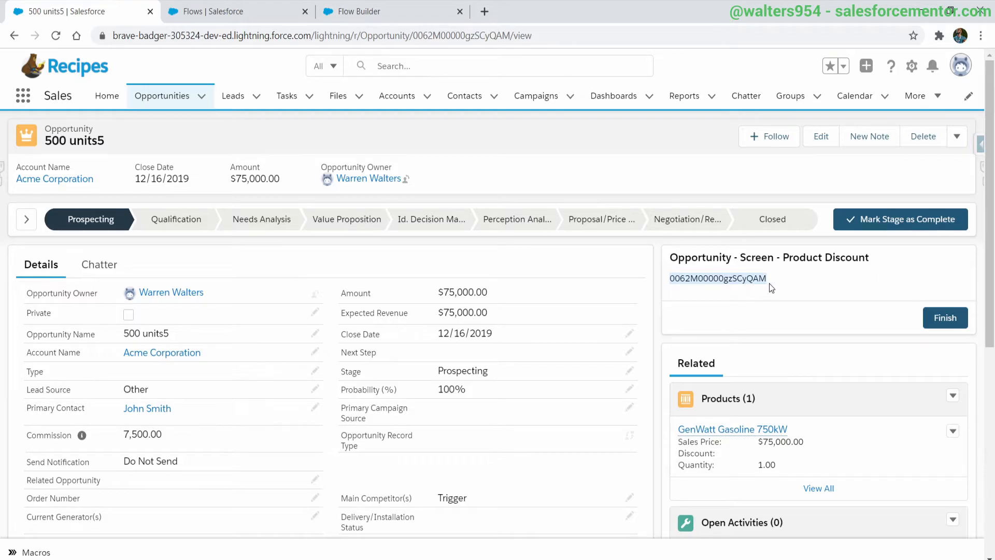
{"action": "left_click", "coordinate": [769, 283]}
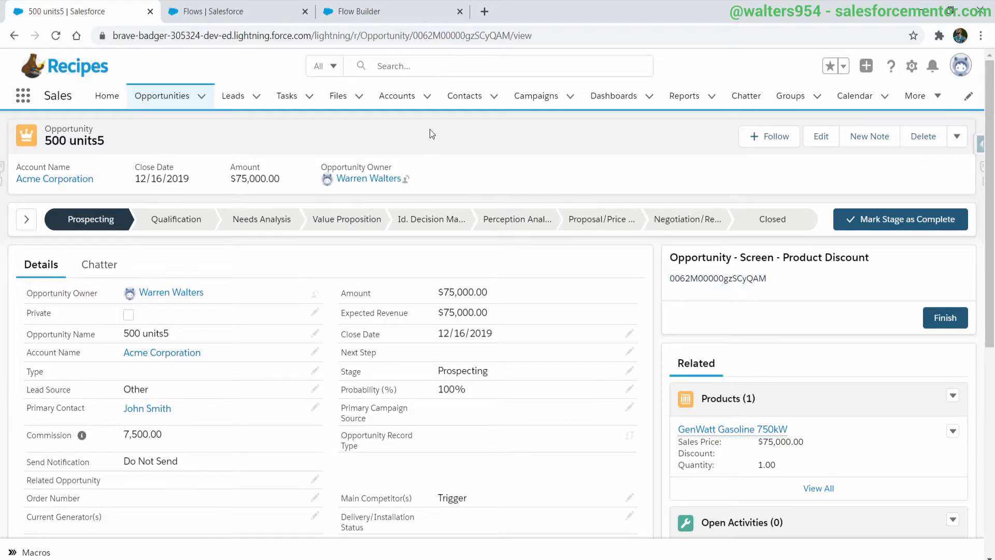
- In Flow Builder, add a Get Records element before the DisplayOppty screen, labelled "Get Opportunity", for the Opportunity object
{"action": "left_click", "coordinate": [412, 6]}
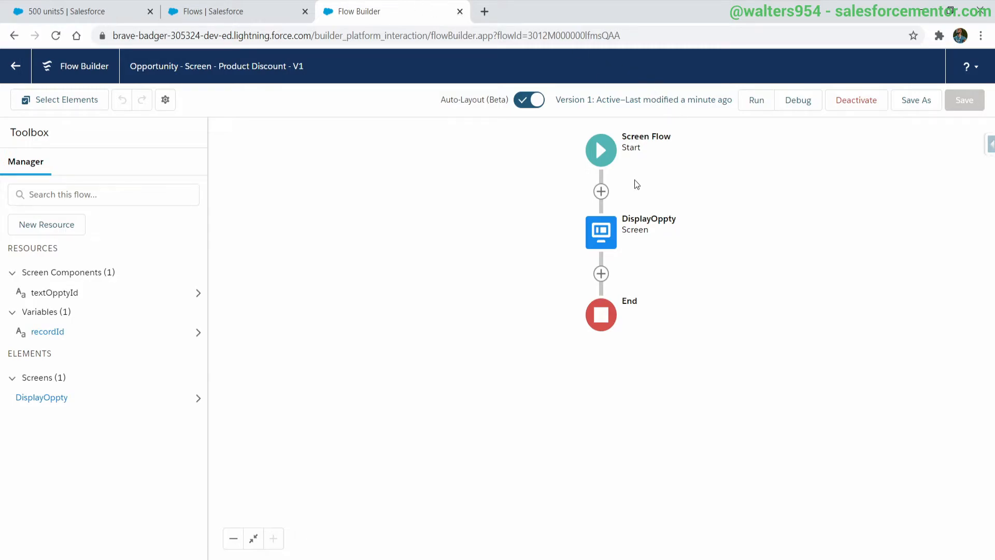
{"action": "left_click", "coordinate": [601, 192]}
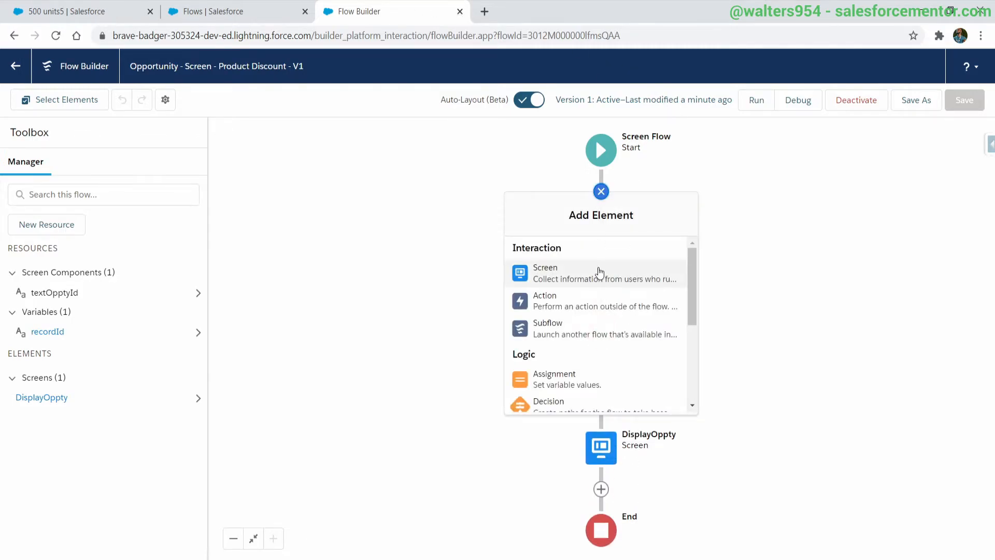
{"action": "scroll", "coordinate": [605, 310], "scroll_direction": "down", "scroll_amount": 3}
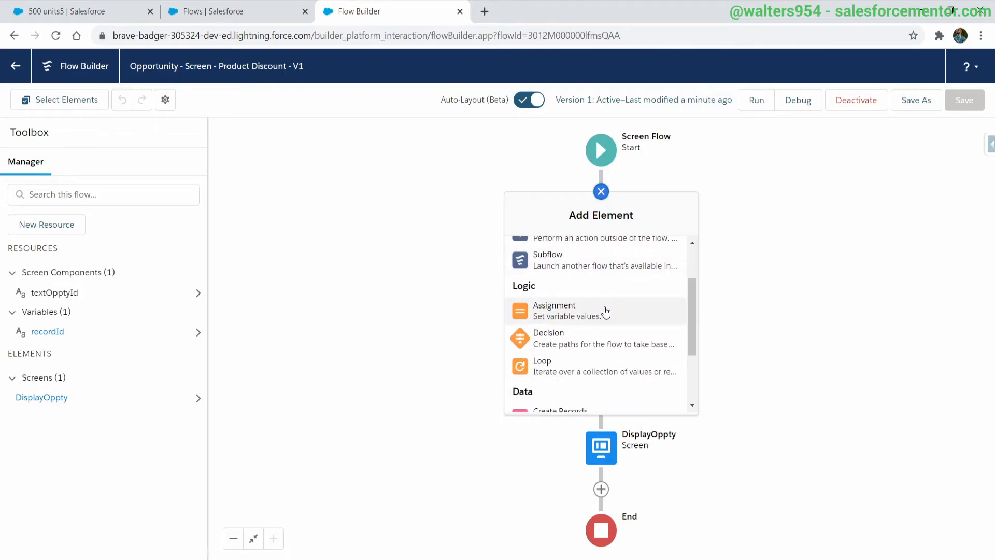
{"action": "left_click", "coordinate": [608, 377]}
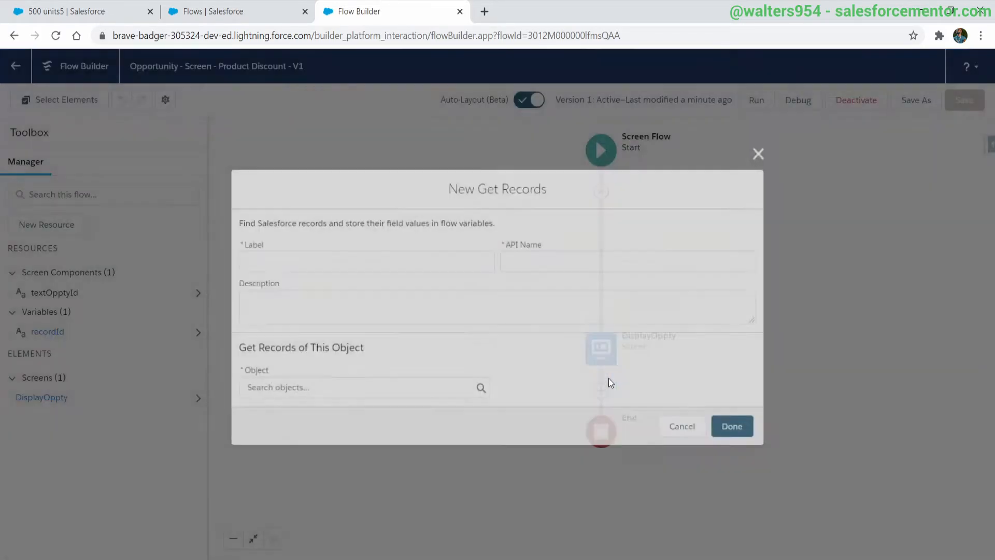
{"action": "type", "text": "Get "}
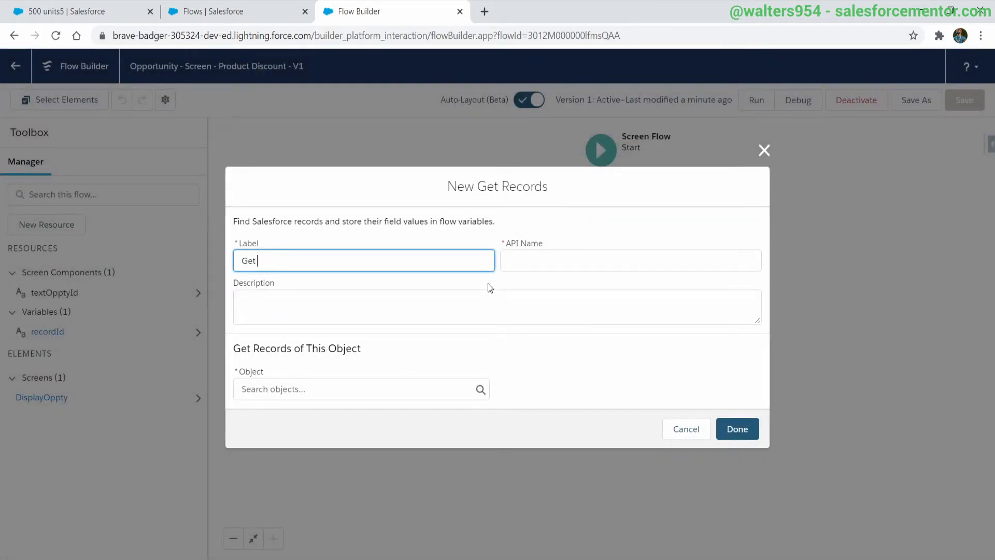
{"action": "type", "text": "Opportunity"}
{"action": "left_click", "coordinate": [486, 312]}
{"action": "left_click", "coordinate": [394, 381]}
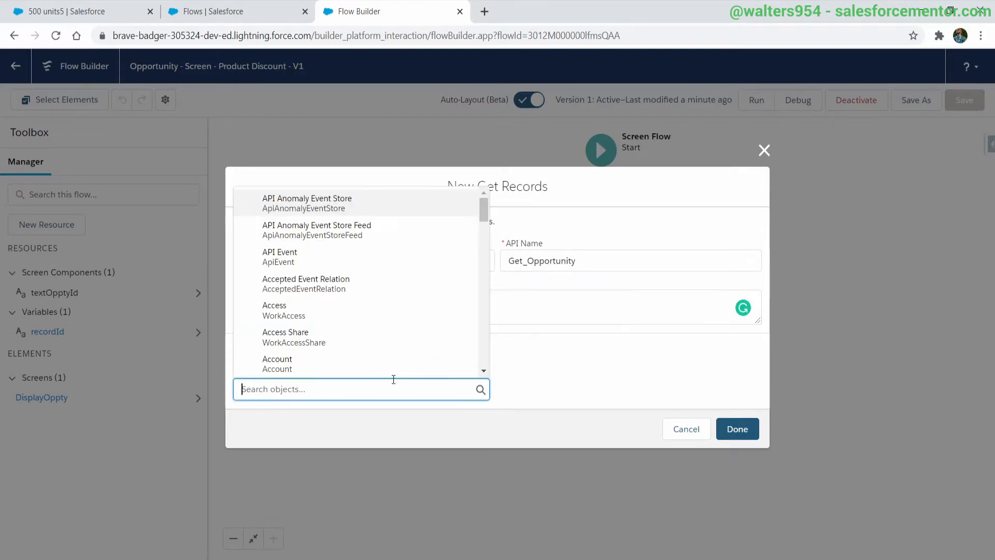
{"action": "type", "text": "opp"}
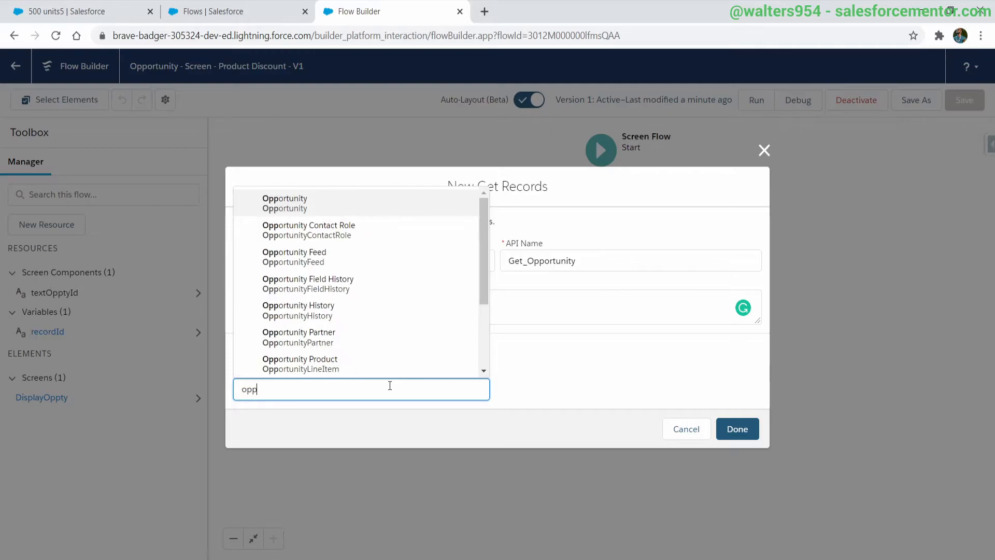
{"action": "left_click", "coordinate": [338, 200]}
- Filter the opportunity records by Id Equals the recordId variable and finish the Get Records element
{"action": "scroll", "coordinate": [500, 312], "scroll_direction": "down", "scroll_amount": 3}
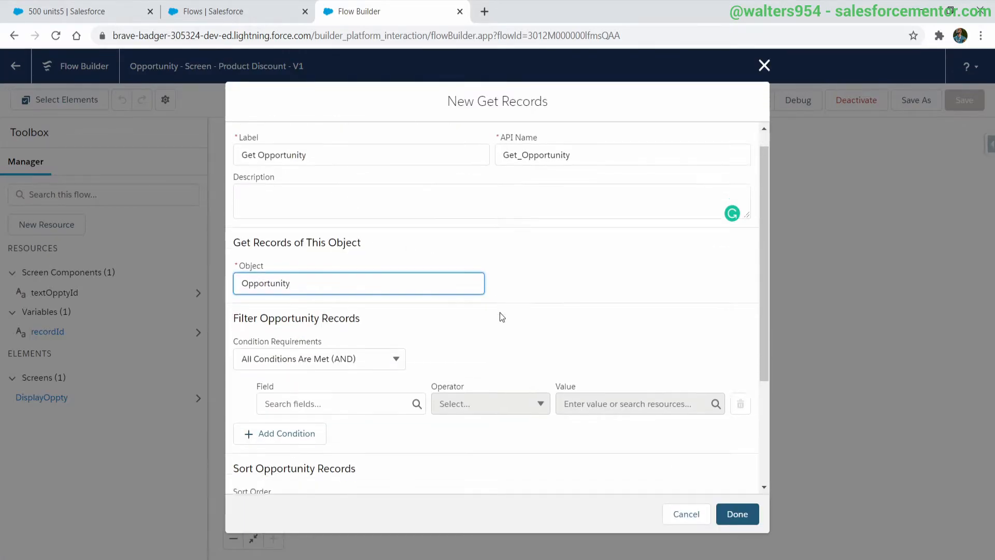
{"action": "left_click", "coordinate": [368, 287]}
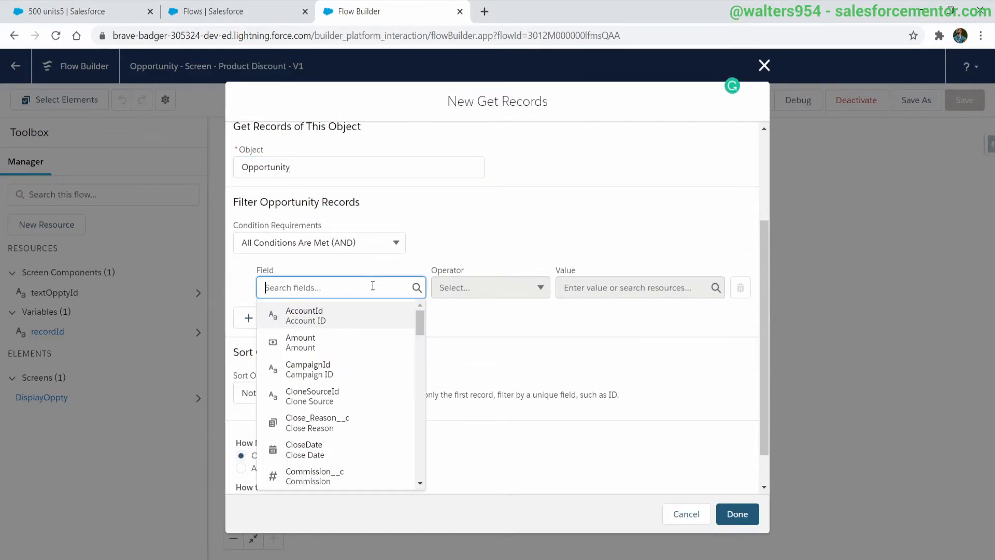
{"action": "type", "text": "id"}
{"action": "left_click", "coordinate": [346, 455]}
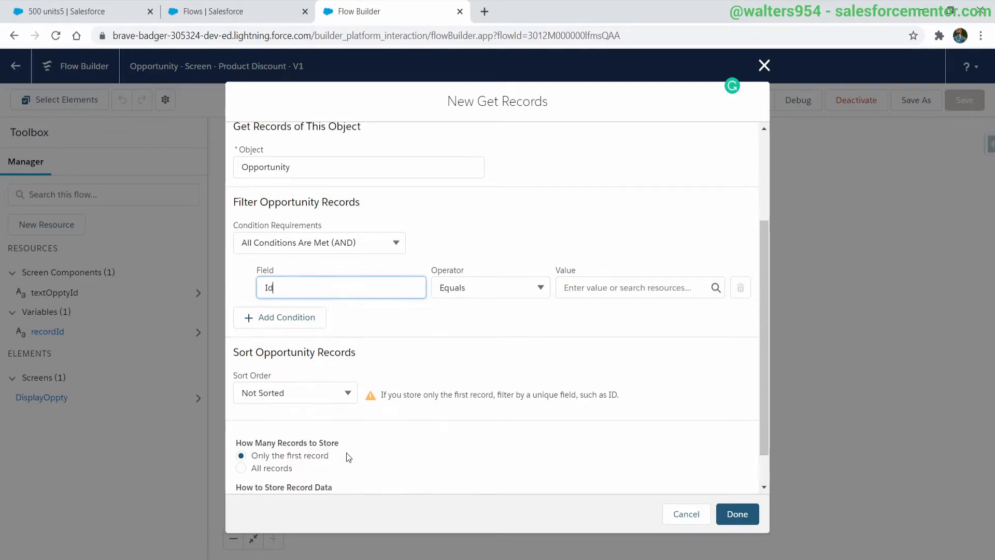
{"action": "left_click", "coordinate": [614, 285]}
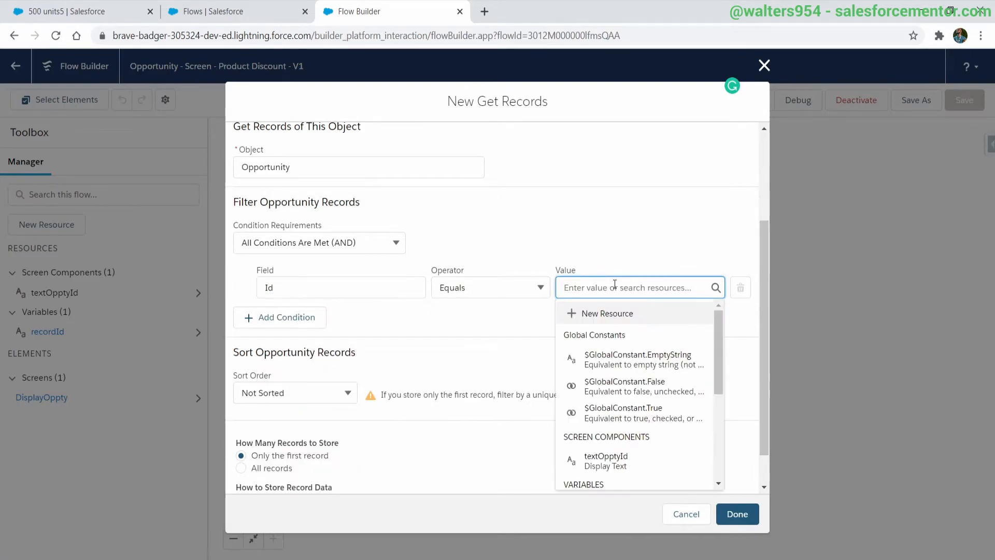
{"action": "type", "text": "rec"}
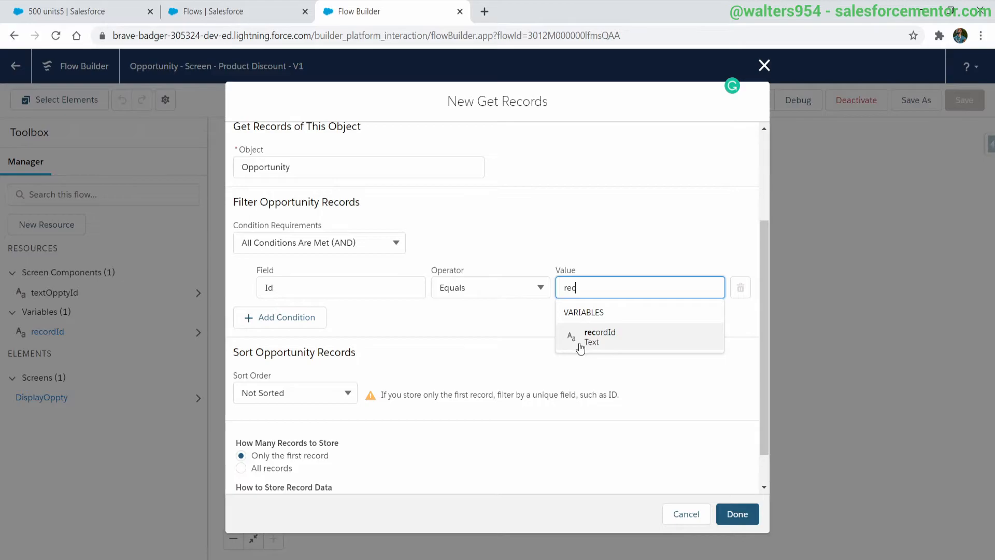
{"action": "left_click", "coordinate": [581, 337]}
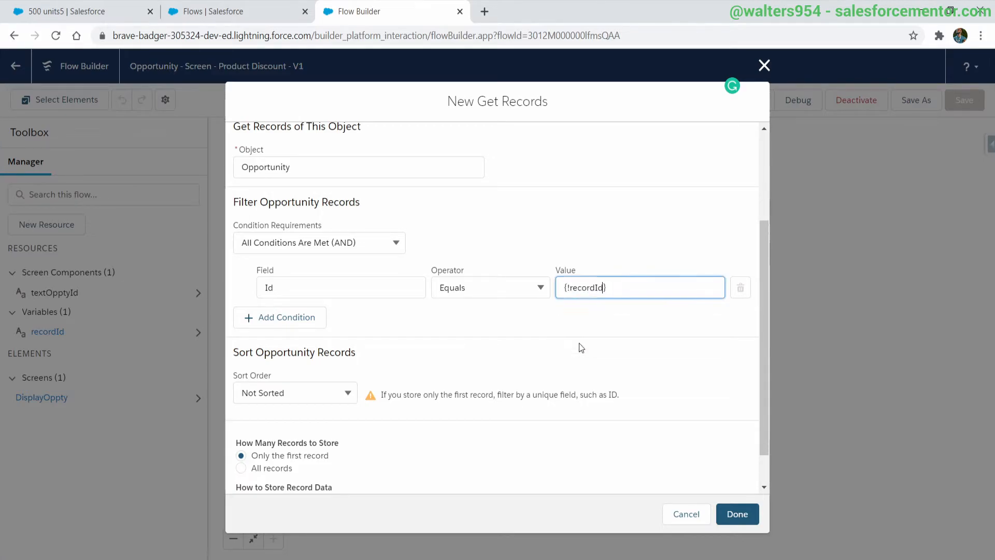
{"action": "left_click", "coordinate": [737, 513]}
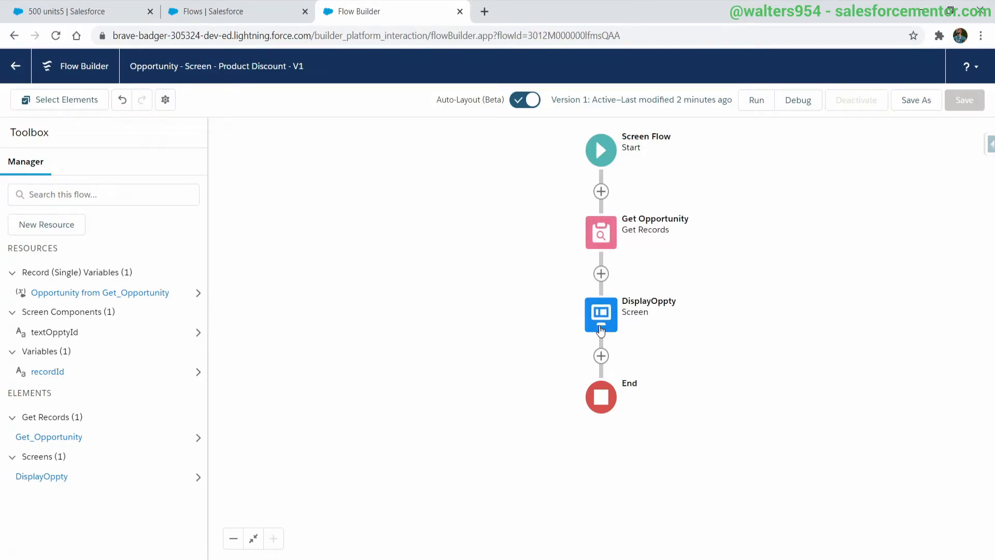
- Open the DisplayOppty screen's textOpptyId display text and add the label "Oppty Id: " before {!recordId}
{"action": "left_click", "coordinate": [601, 330]}
{"action": "double_click", "coordinate": [601, 330]}
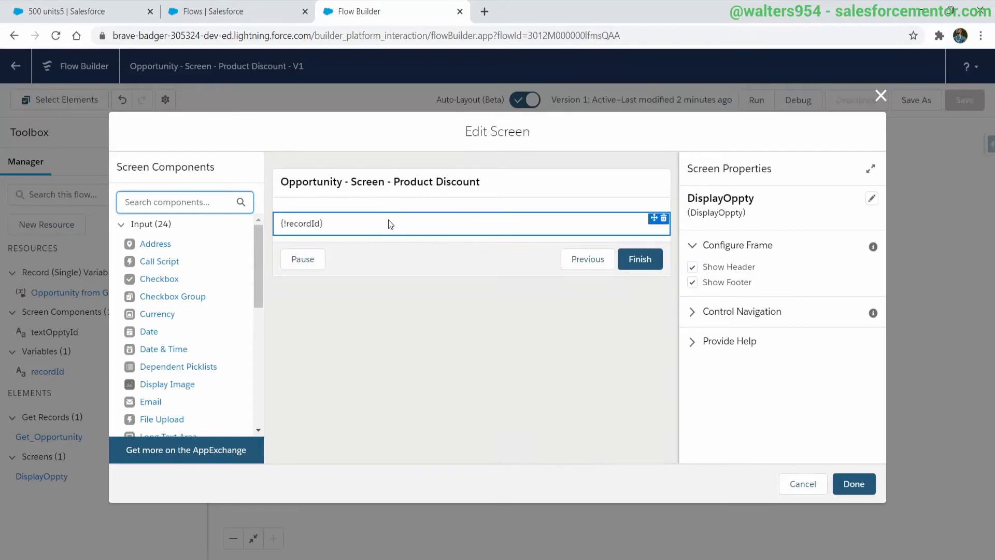
{"action": "left_click", "coordinate": [390, 224]}
{"action": "left_click", "coordinate": [770, 298]}
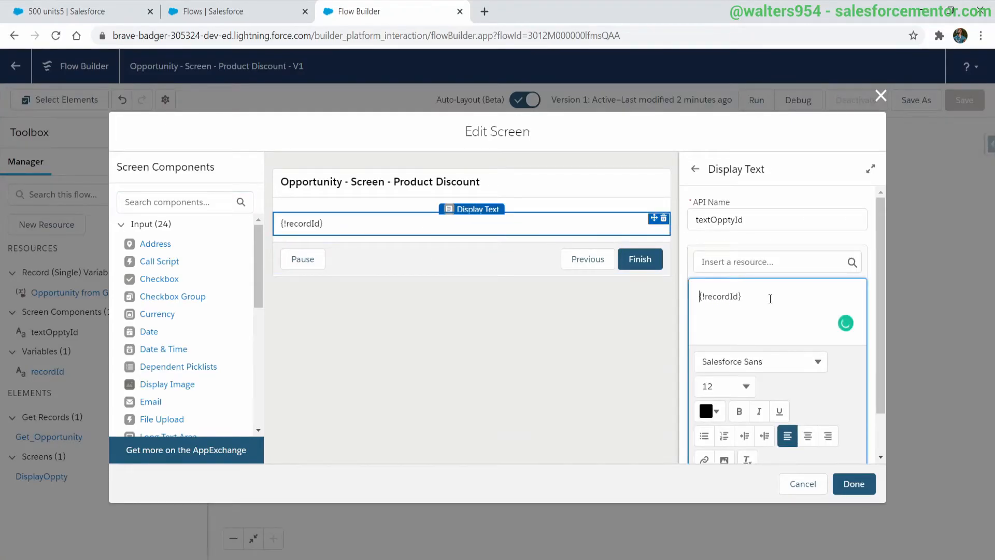
{"action": "type", "text": "Oppty Id:"}
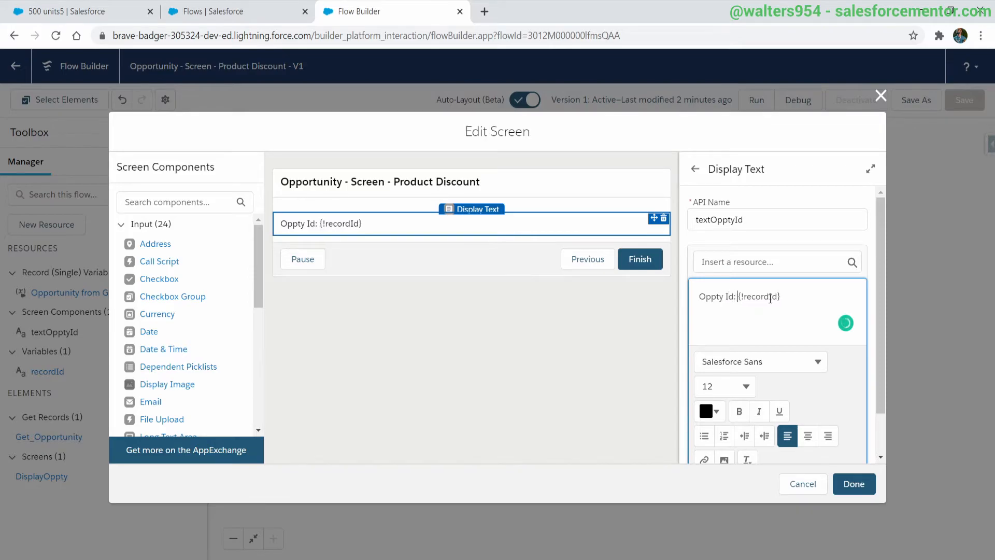
- Add two more label lines to the display text: "Oppty Name:" and "Oppty Close Date:"
{"action": "key", "text": "Return"}
{"action": "type", "text": "Oppty"}
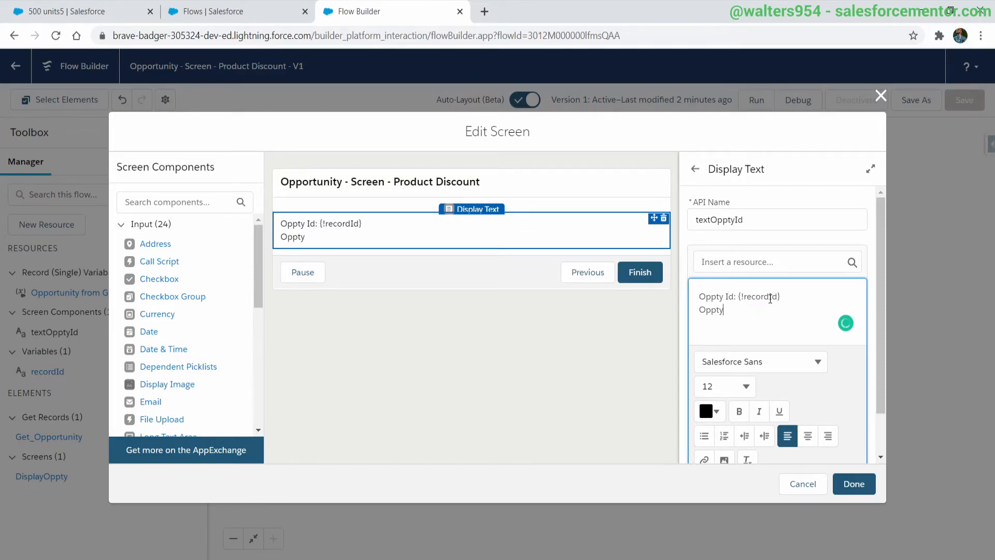
{"action": "type", "text": " Name:"}
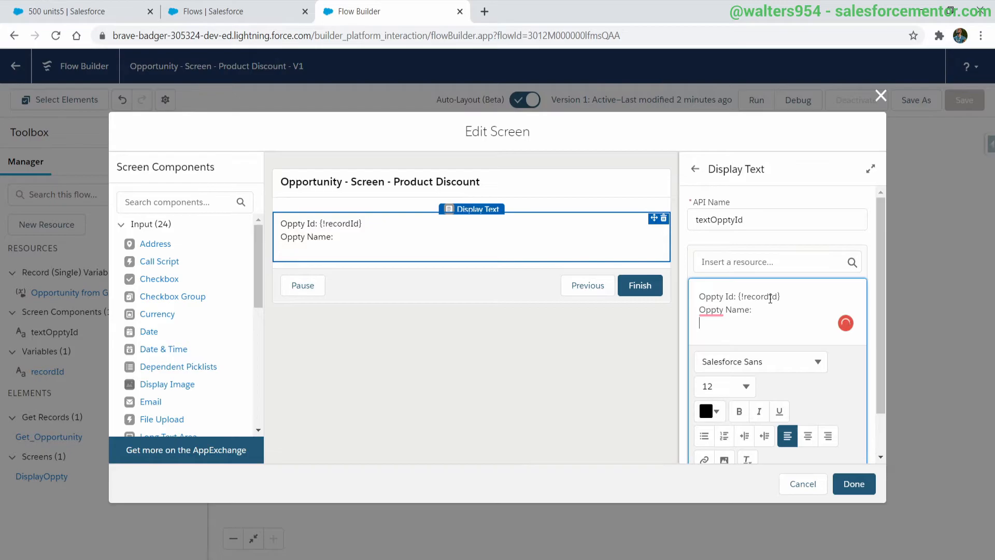
{"action": "key", "text": "Return"}
{"action": "type", "text": "Oppty Close DAt"}
{"action": "key", "text": "BackSpace"}
{"action": "key", "text": "BackSpace"}
{"action": "type", "text": "ate:"}
- Insert the Name field of the Get_Opportunity record into the display text's Oppty Name line
{"action": "left_click", "coordinate": [773, 262]}
{"action": "left_click", "coordinate": [782, 340]}
{"action": "type", "text": "name"}
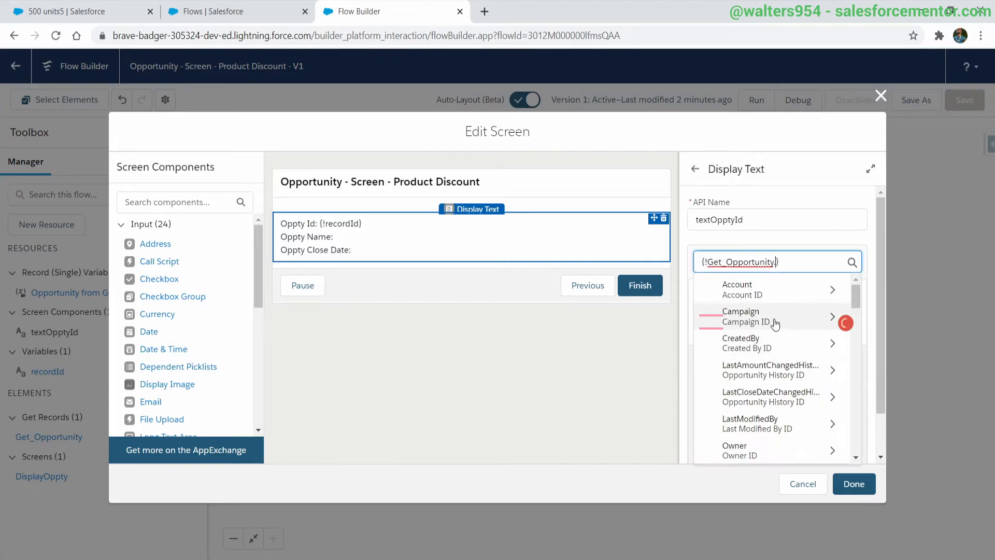
{"action": "left_click", "coordinate": [775, 324]}
- Copy the Name merge field to the Oppty Close Date line, change it to {!Get_Opportunity.CloseDate} and finish editing the screen
{"action": "left_click_drag", "start_coordinate": [855, 310], "coordinate": [753, 310]}
{"action": "key", "text": "ctrl+c"}
{"action": "left_click", "coordinate": [793, 314]}
{"action": "key", "text": "ctrl+v"}
{"action": "double_click", "coordinate": [785, 335]}
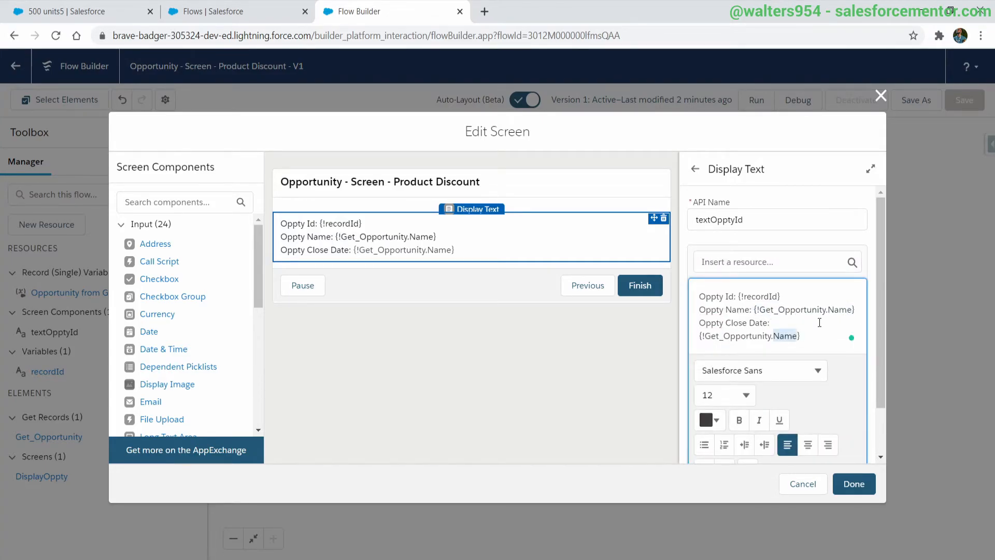
{"action": "type", "text": "CloseDate"}
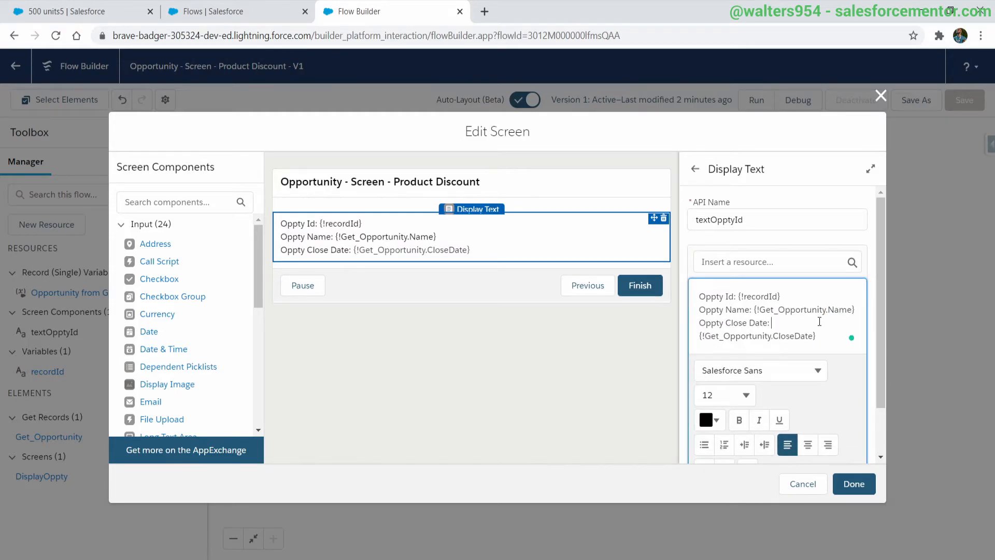
{"action": "left_click", "coordinate": [860, 484]}
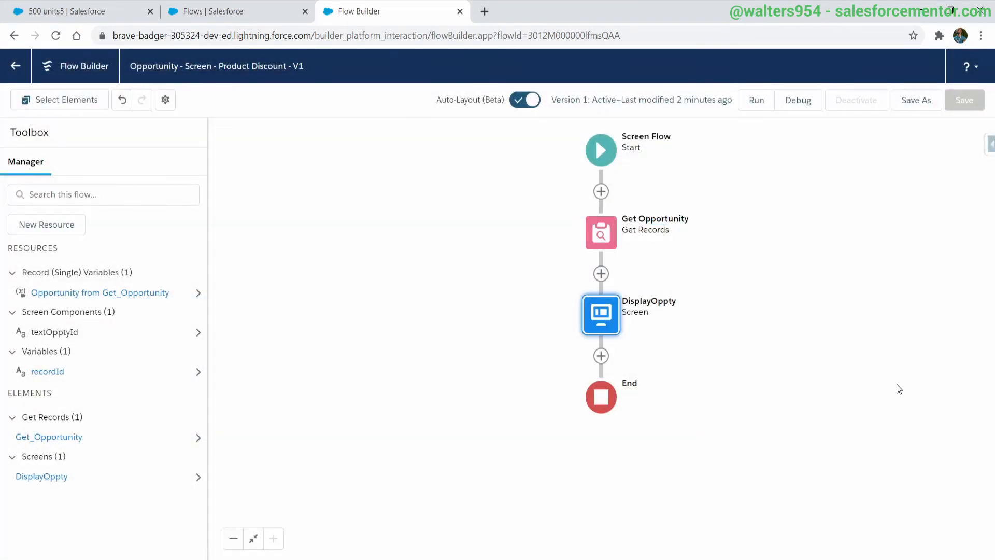
- Save the Product Discount flow as a new version and activate that version
{"action": "left_click", "coordinate": [935, 101]}
{"action": "left_click", "coordinate": [740, 413]}
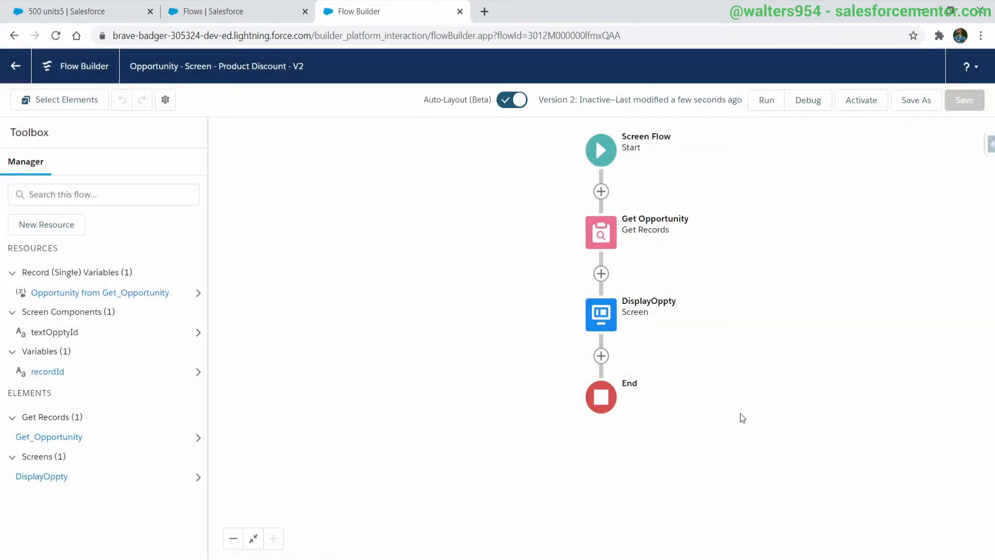
{"action": "left_click", "coordinate": [854, 96]}
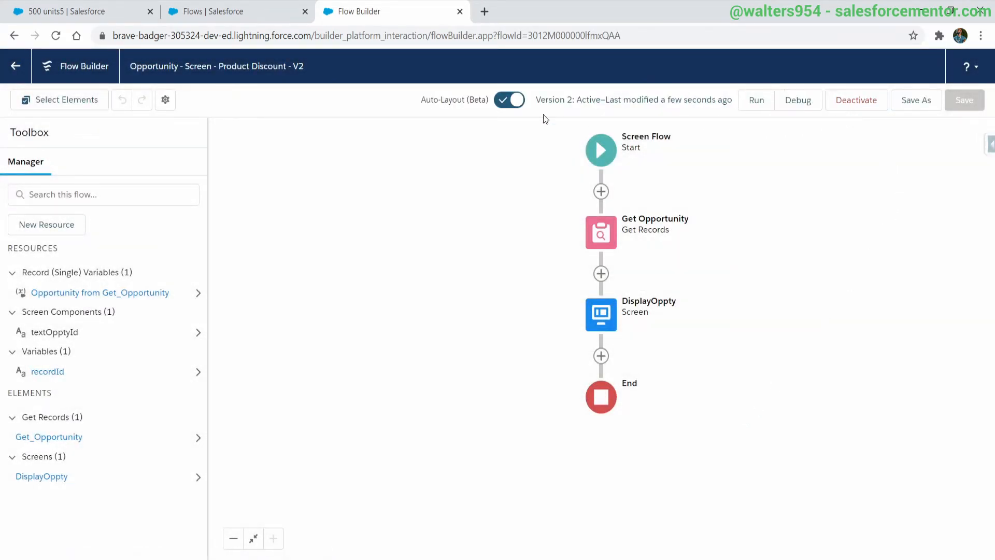
- Return to the 500 units5 opportunity record, reload it and check the ID, name and close date displayed by the flow
{"action": "left_click", "coordinate": [219, 9]}
{"action": "left_click", "coordinate": [85, 11]}
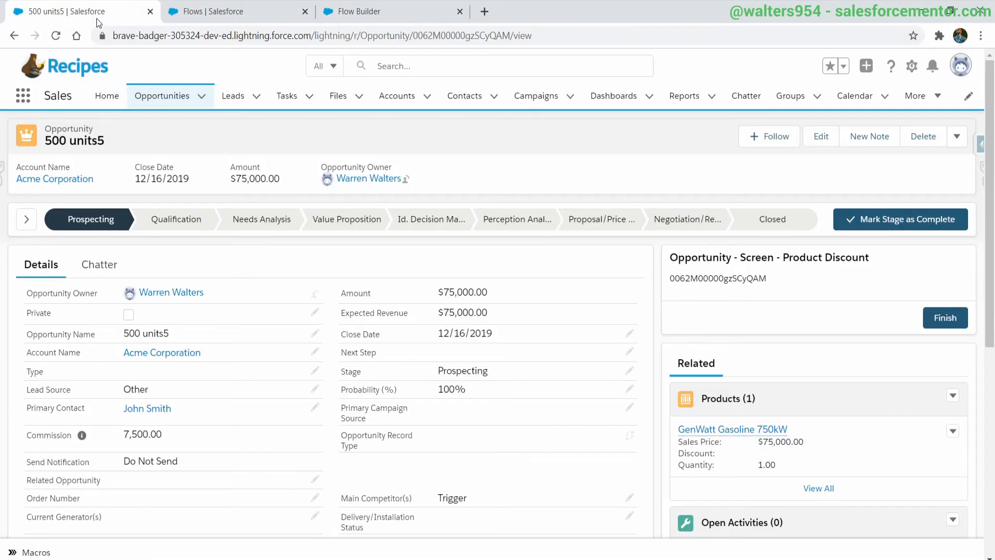
{"action": "left_click", "coordinate": [56, 35]}
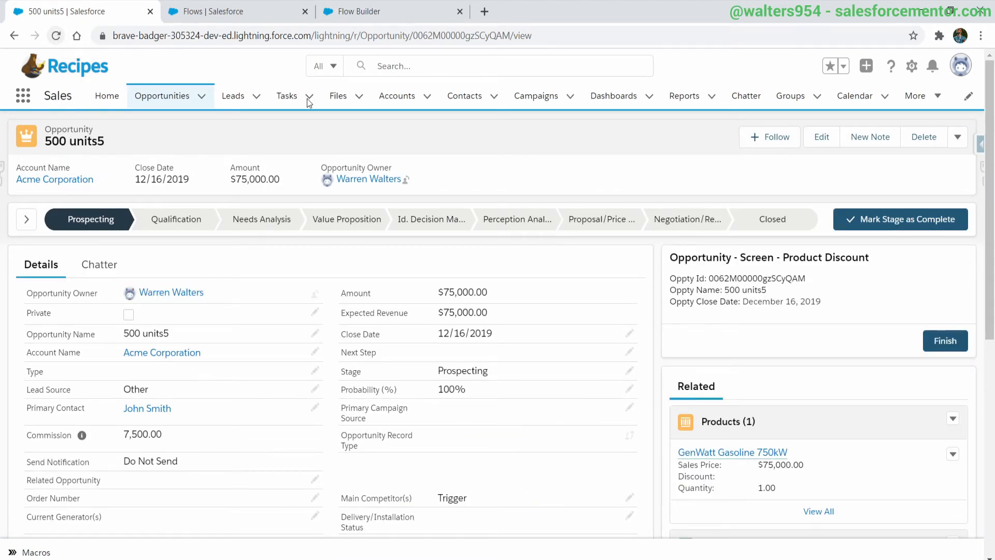
{"action": "left_click_drag", "start_coordinate": [736, 290], "coordinate": [768, 293]}
{"action": "left_click", "coordinate": [776, 304]}
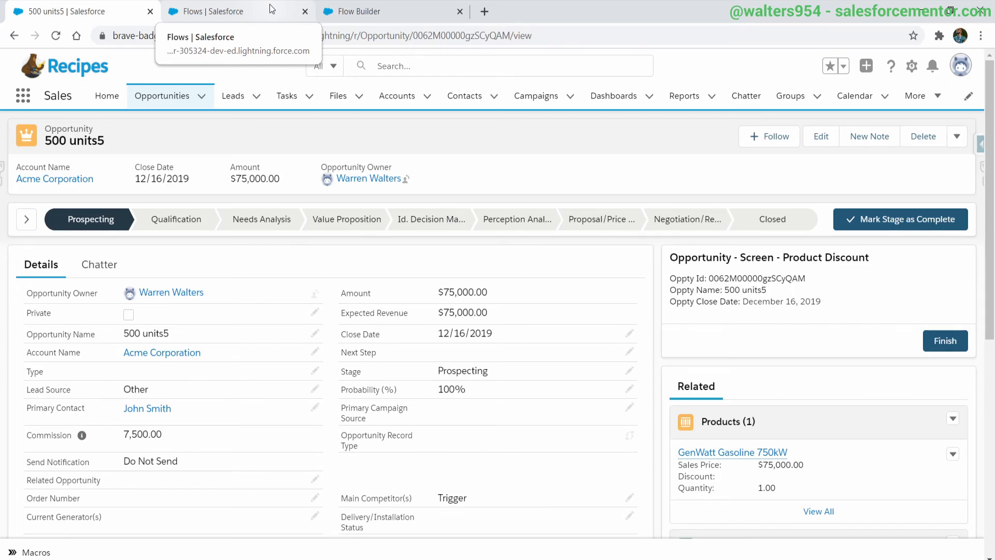
- Switch back to the Product Discount flow in Flow Builder
{"action": "left_click", "coordinate": [354, 11]}
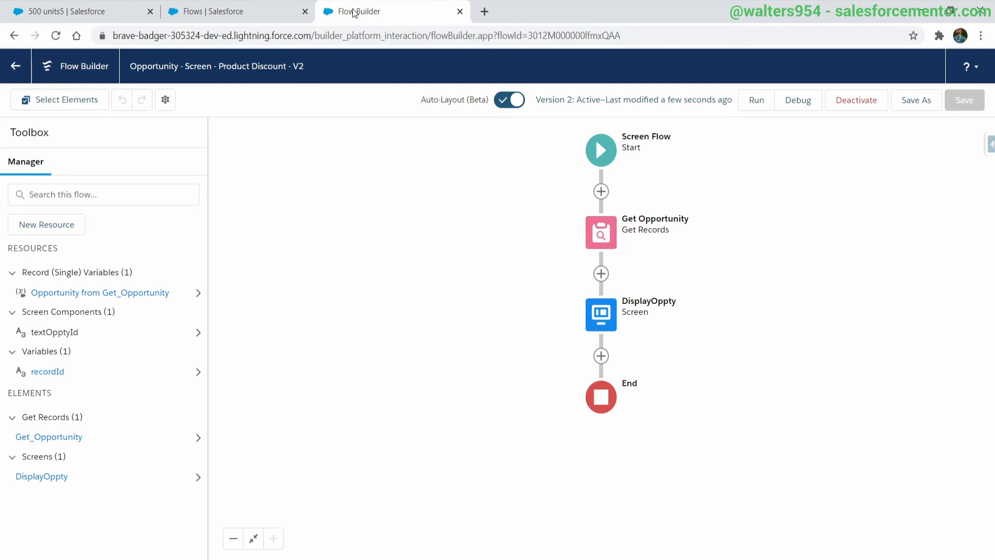